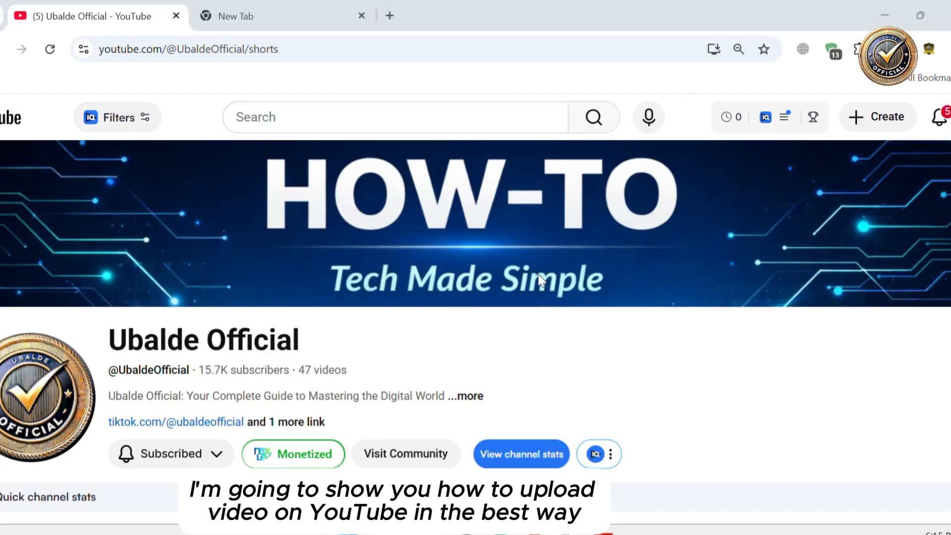
pyautogui.hscroll(-2, 539, 275)
pyautogui.hscroll(-1, 445, 307)
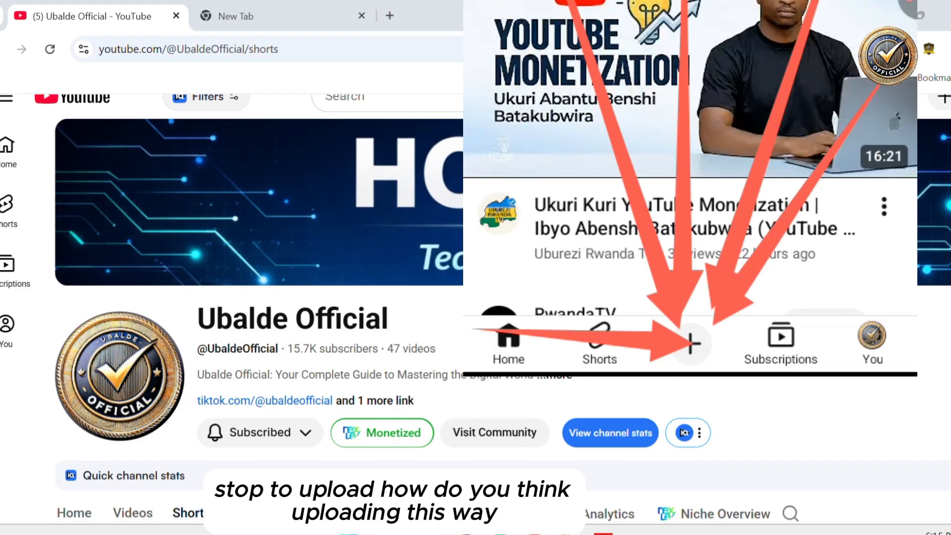
pyautogui.scroll(1, 515, 351)
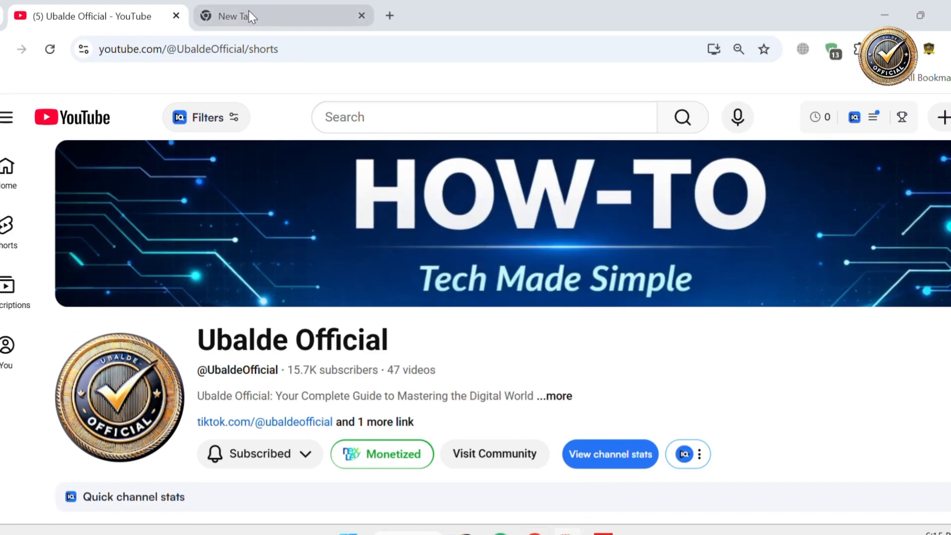
# Open studio.youtube.com in the new tab
pyautogui.click(249, 11)
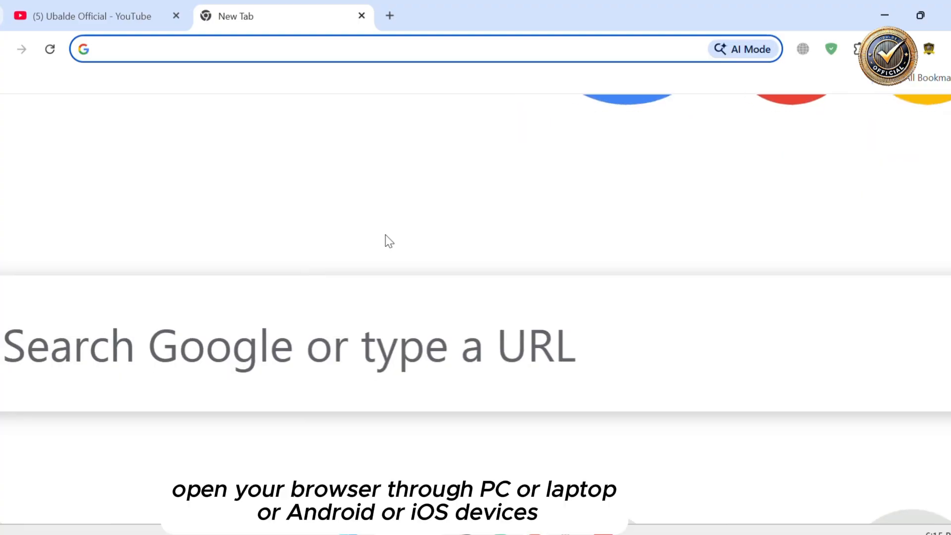
pyautogui.click(441, 246)
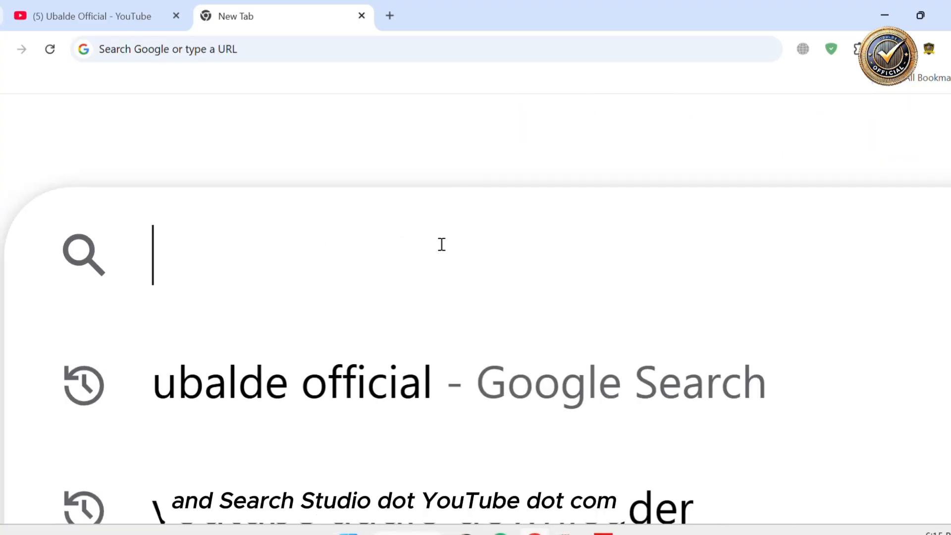
pyautogui.write('studio.')
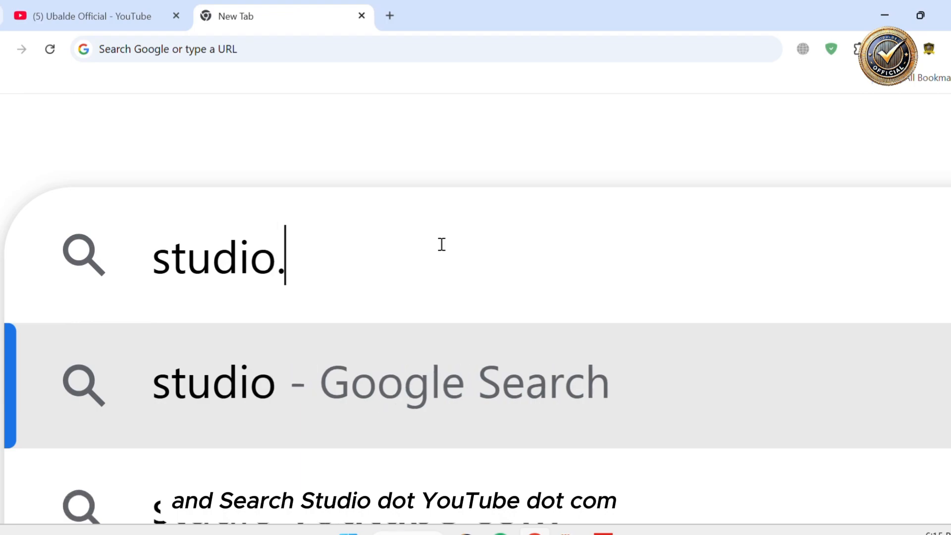
pyautogui.write('youtube')
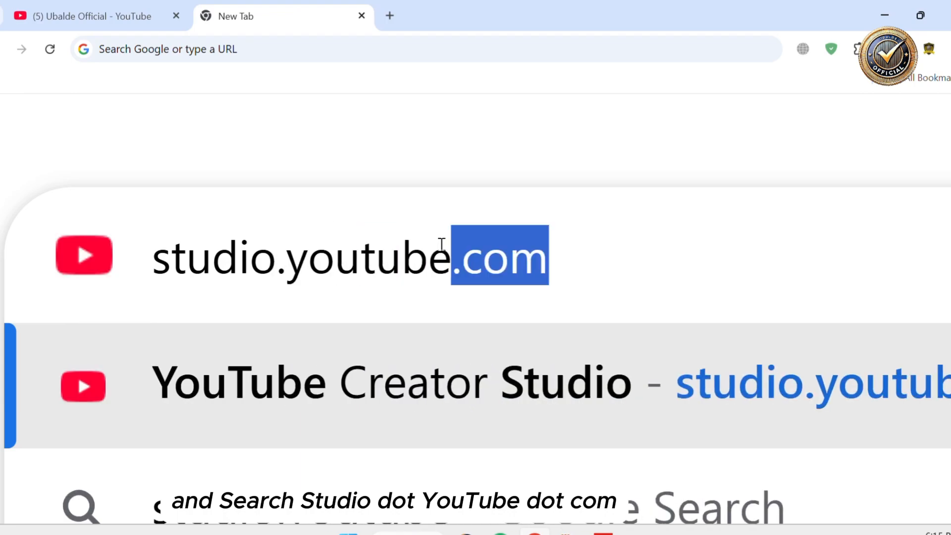
pyautogui.write('.com')
pyautogui.press('Return')
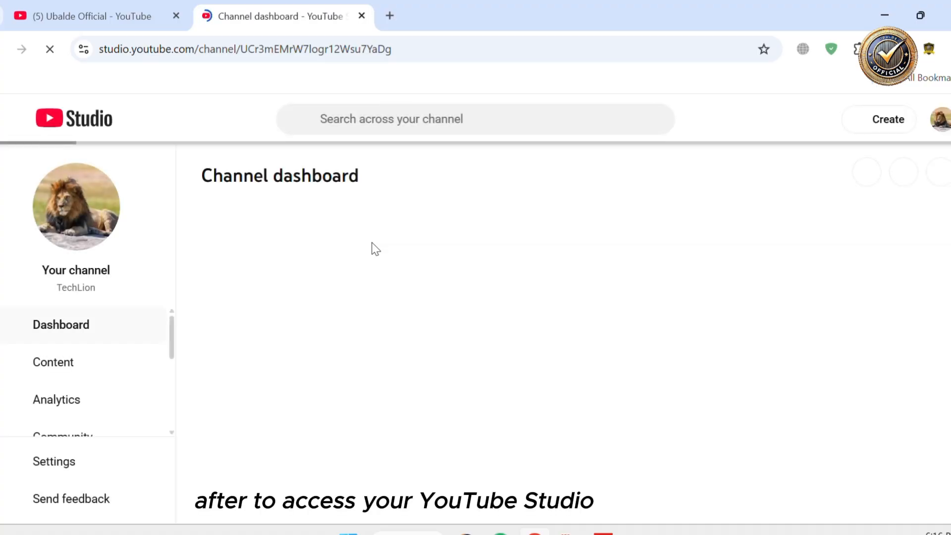
# Upload the Desktop video file 'how to upload' through the Create menu's upload videos option
pyautogui.scroll(2, 484, 224)
pyautogui.scroll(3, 485, 224)
pyautogui.hscroll(4, 484, 224)
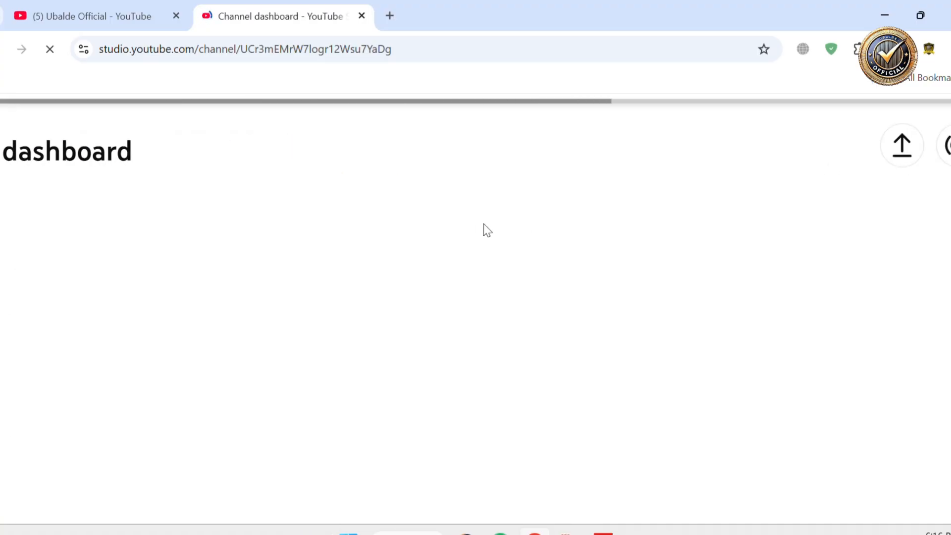
pyautogui.scroll(2, 484, 311)
pyautogui.scroll(2, 659, 282)
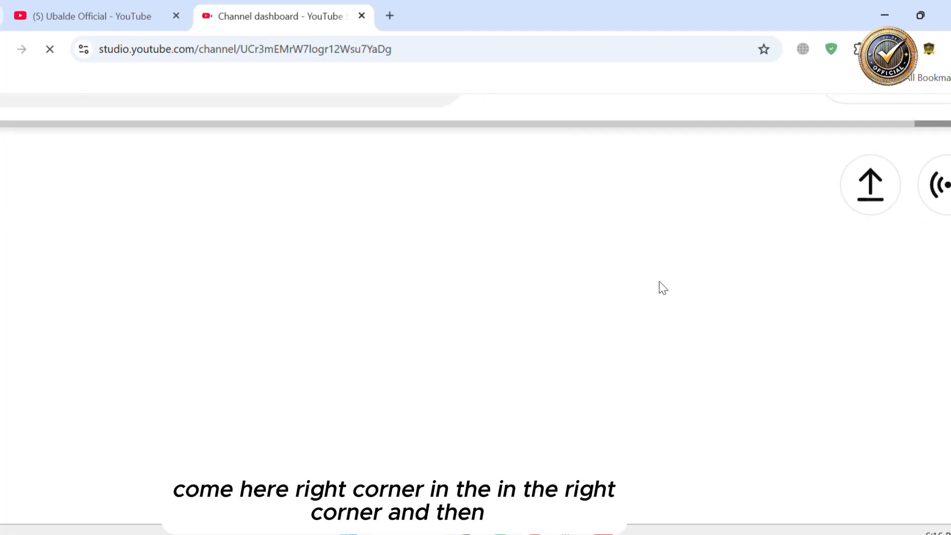
pyautogui.scroll(2, 659, 281)
pyautogui.hscroll(2, 659, 281)
pyautogui.scroll(2, 659, 282)
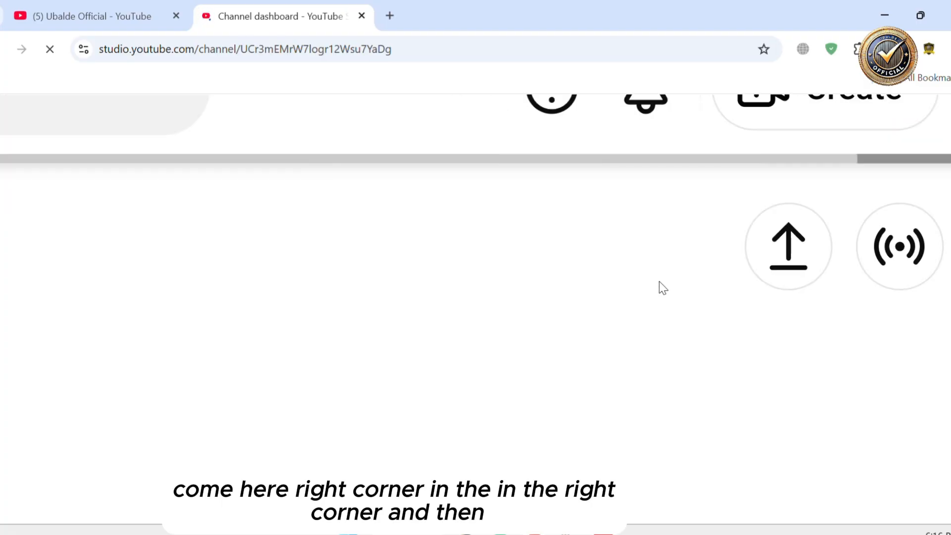
pyautogui.scroll(2, 659, 281)
pyautogui.hscroll(2, 659, 281)
pyautogui.hscroll(1, 659, 282)
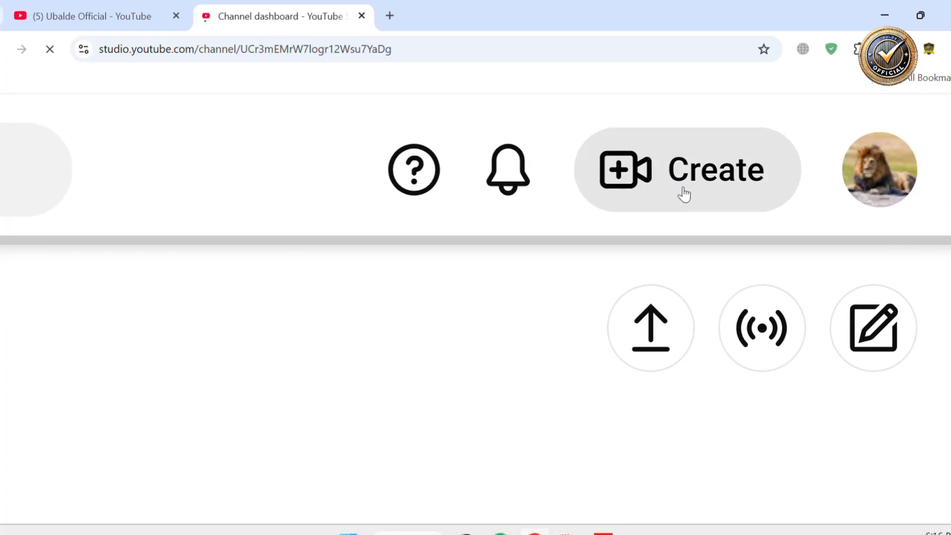
pyautogui.click(715, 162)
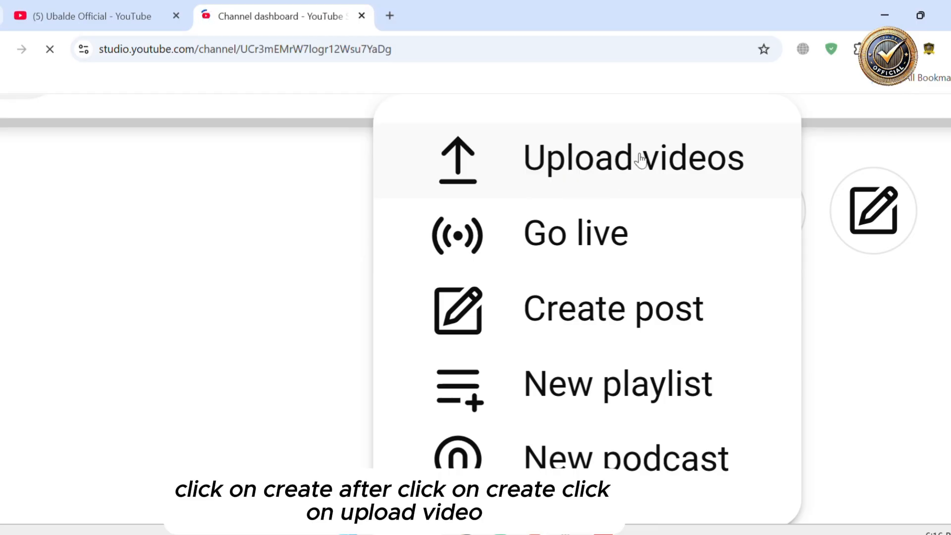
pyautogui.click(580, 161)
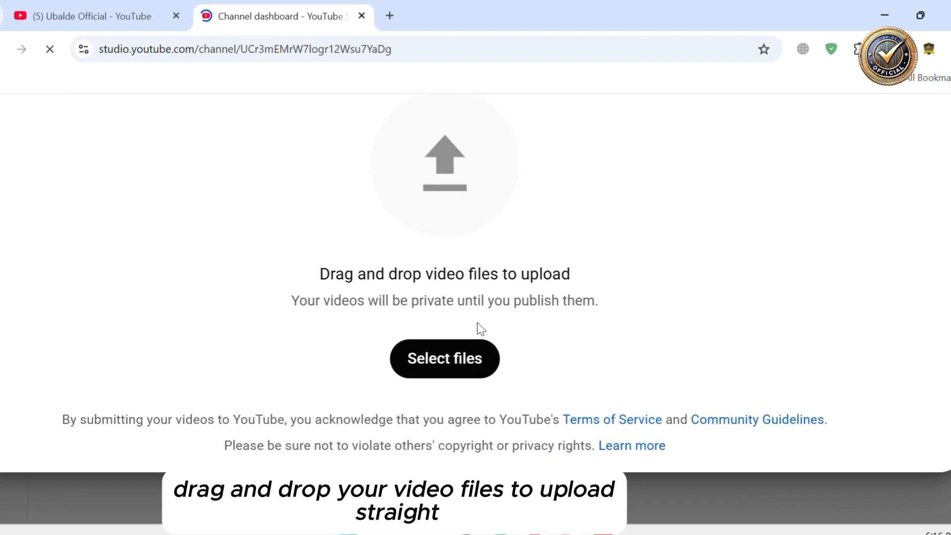
pyautogui.click(434, 372)
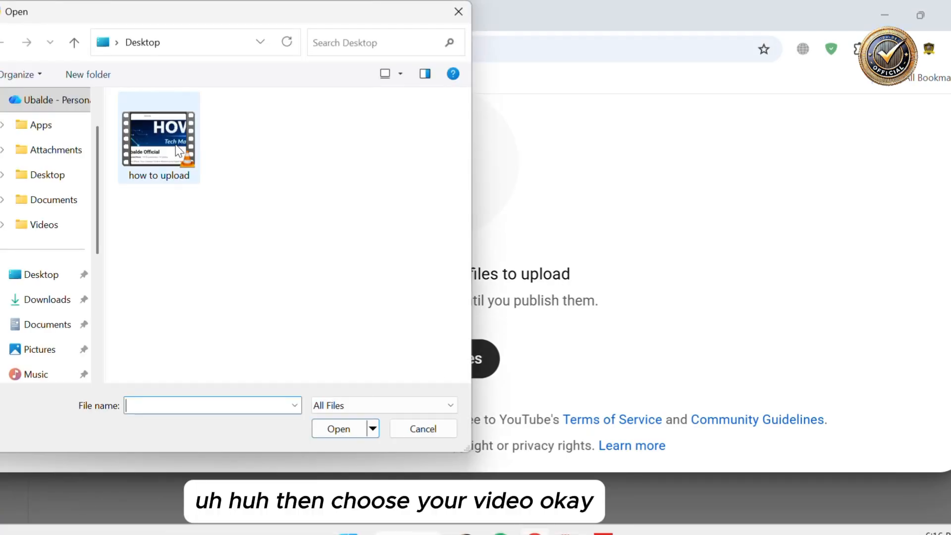
pyautogui.doubleClick(165, 156)
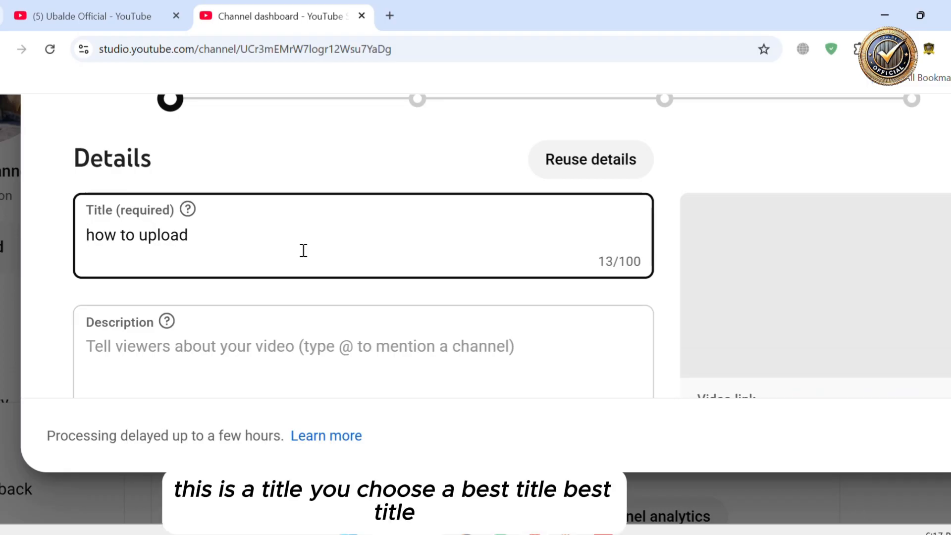
# Clear the video's default title 'how to upload'
pyautogui.moveTo(188, 234); pyautogui.dragTo(81, 228)
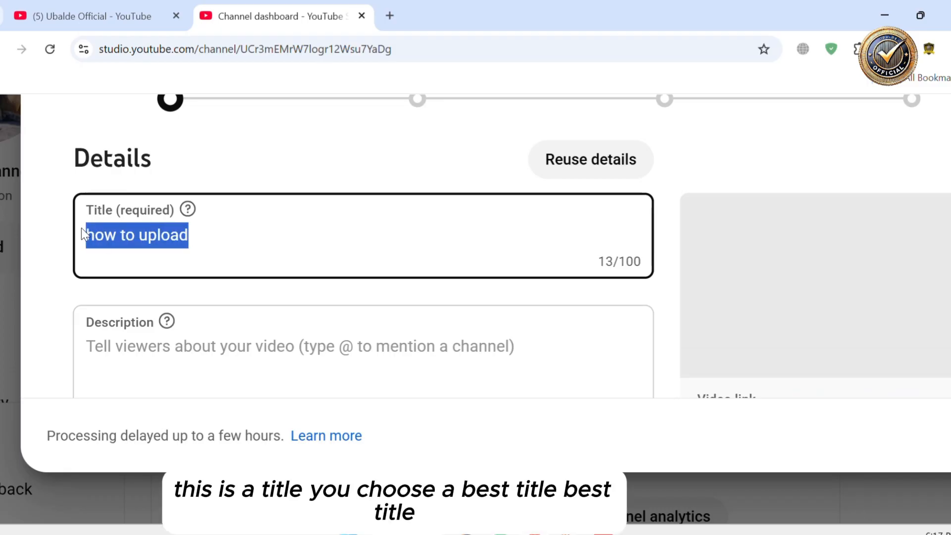
pyautogui.press('BackSpace')
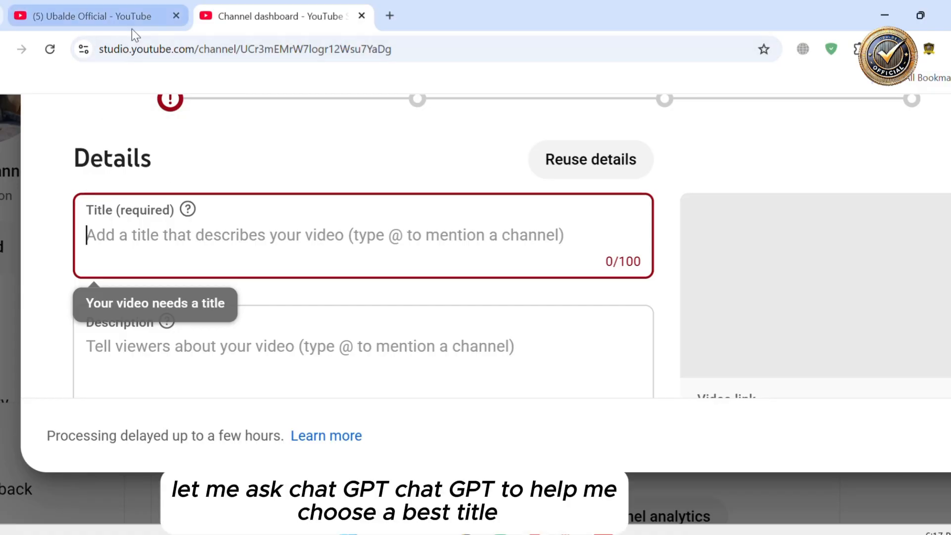
# Open chatgpt.com in the first browser tab
pyautogui.click(130, 26)
pyautogui.click(231, 52)
pyautogui.write('chatgpt.com')
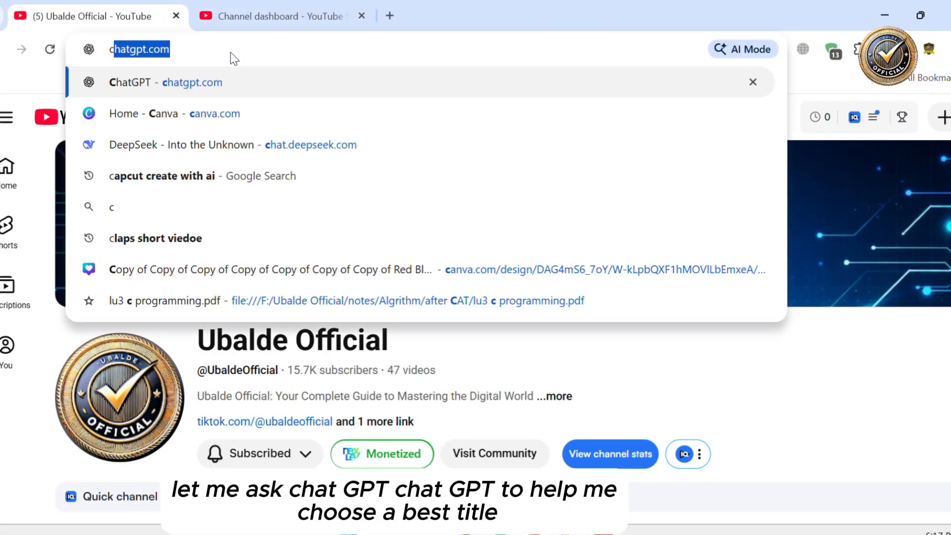
pyautogui.press('Return')
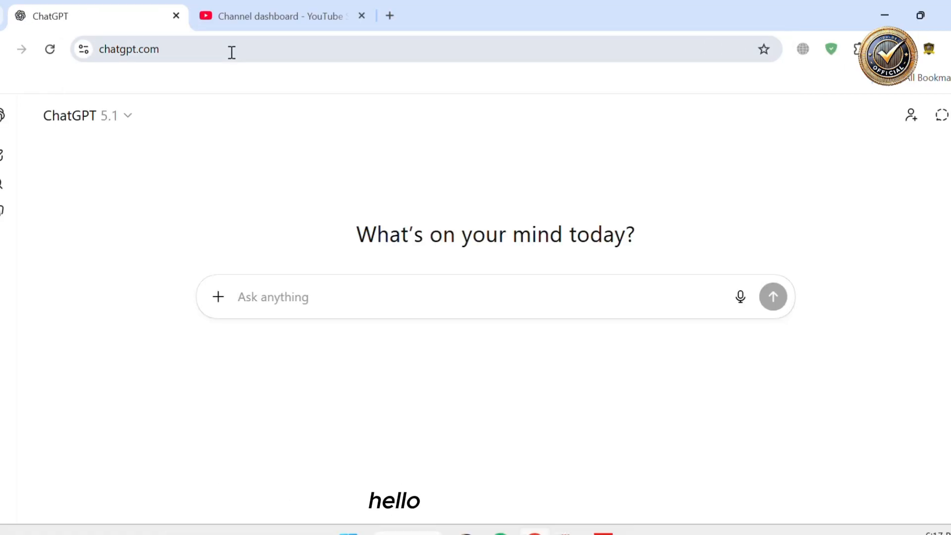
# Ask ChatGPT to give the best title for a video teaching how to upload a video on YouTube
pyautogui.write('hello cha')
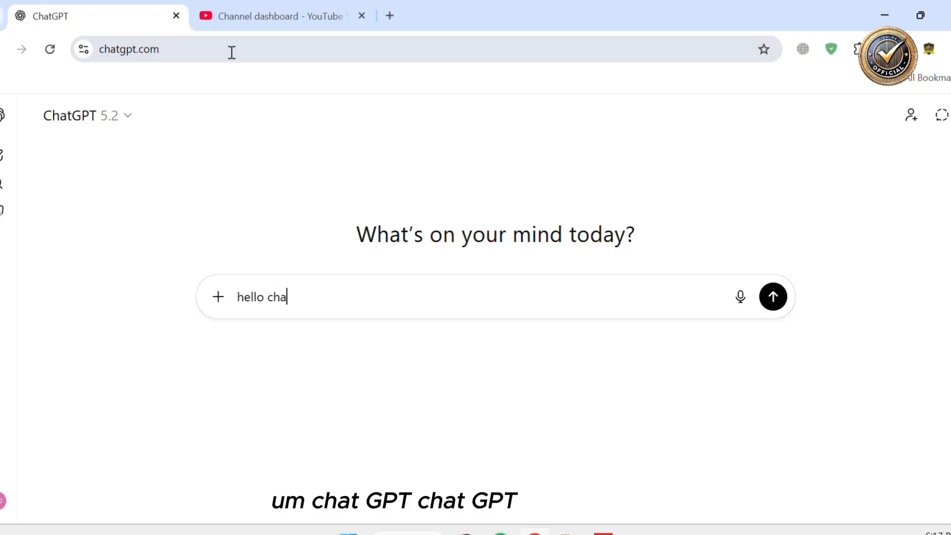
pyautogui.write('t gpt  Im g')
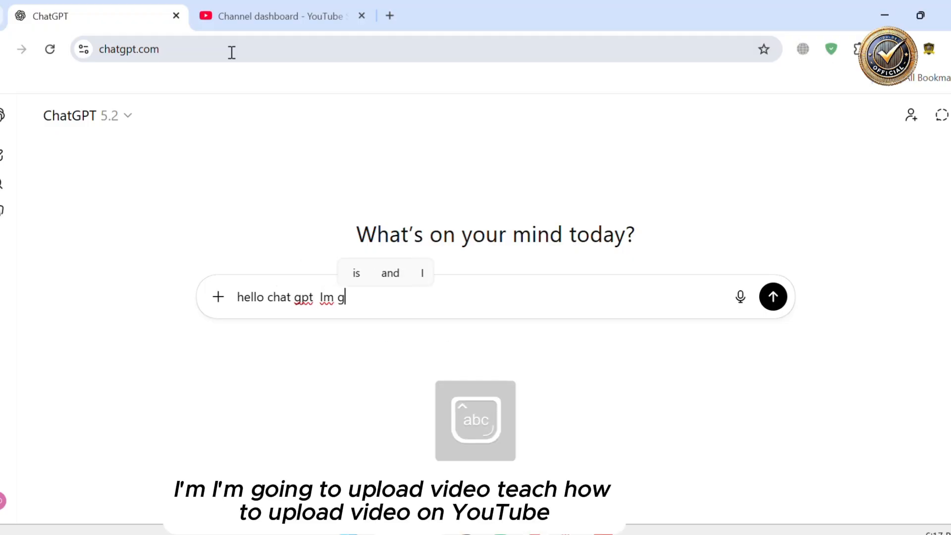
pyautogui.write('oing to upload ')
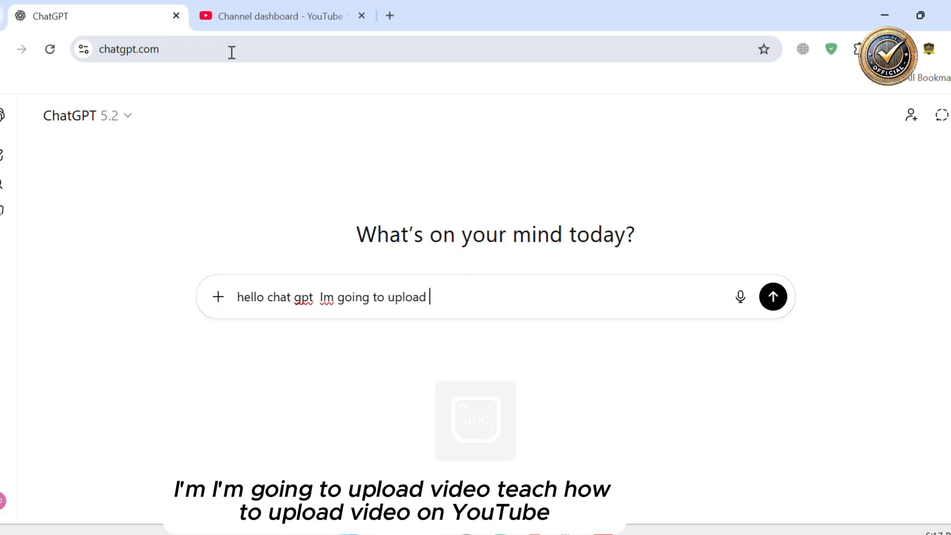
pyautogui.write('videp teach ')
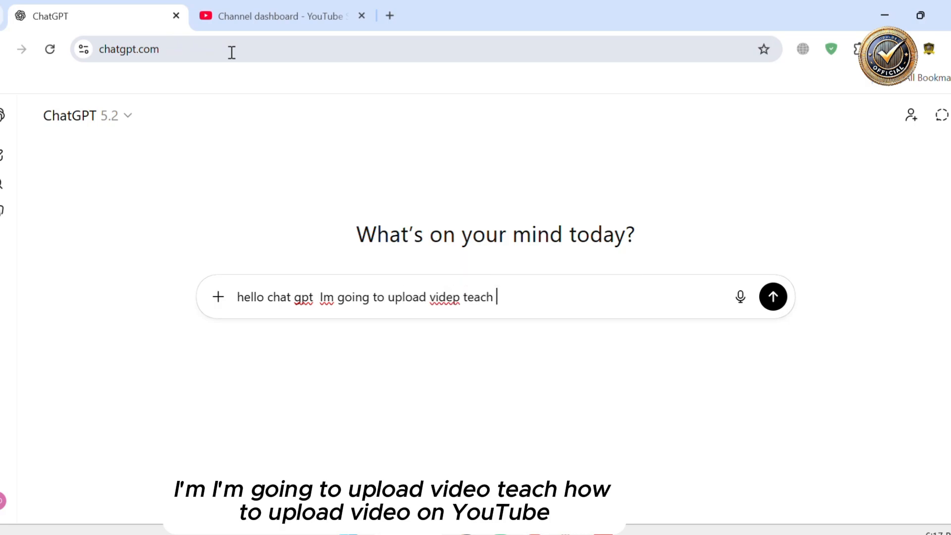
pyautogui.write('how to upload')
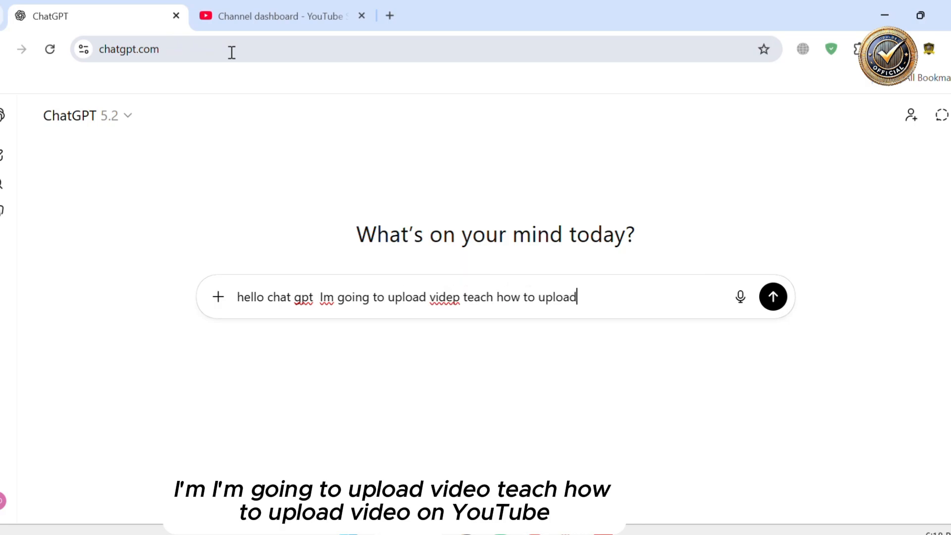
pyautogui.write(' video on ty')
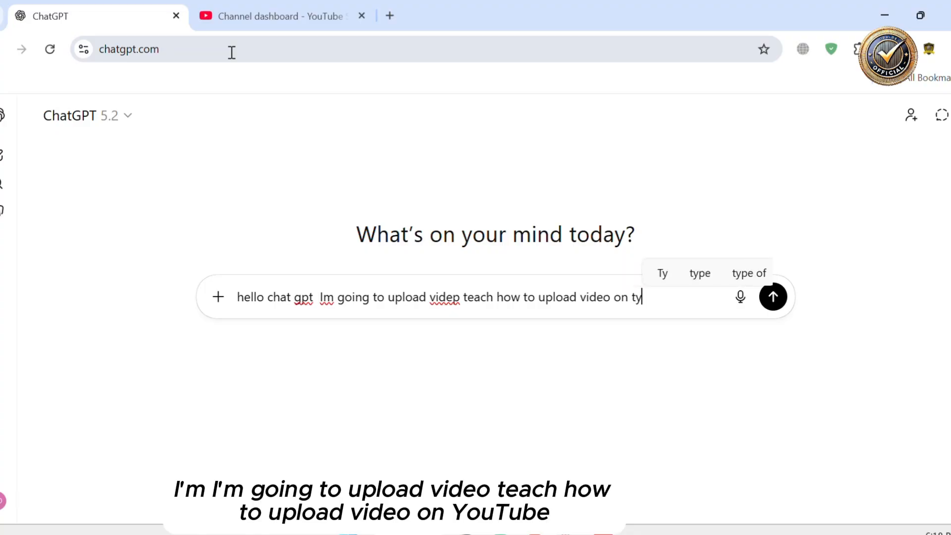
pyautogui.write('outube so give me ')
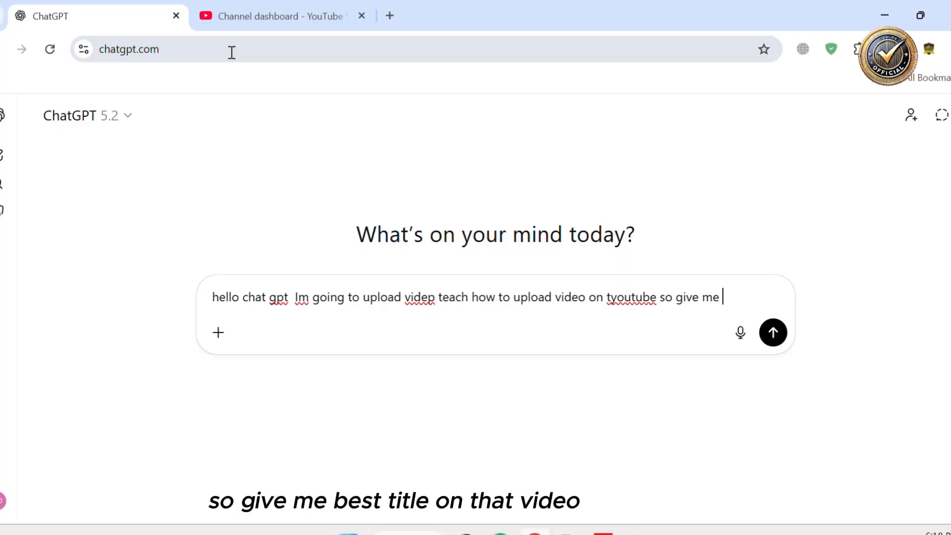
pyautogui.write('best title ')
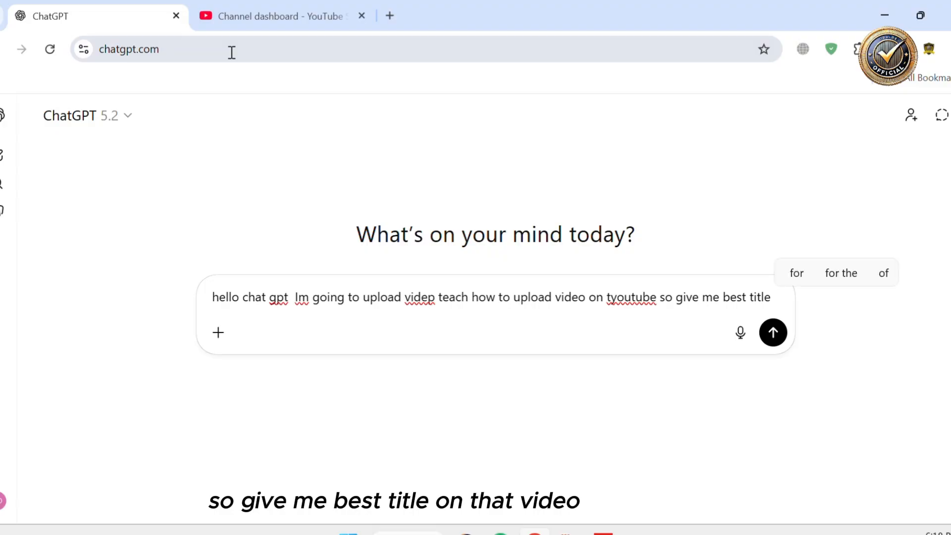
pyautogui.write('on that video')
pyautogui.press('Return')
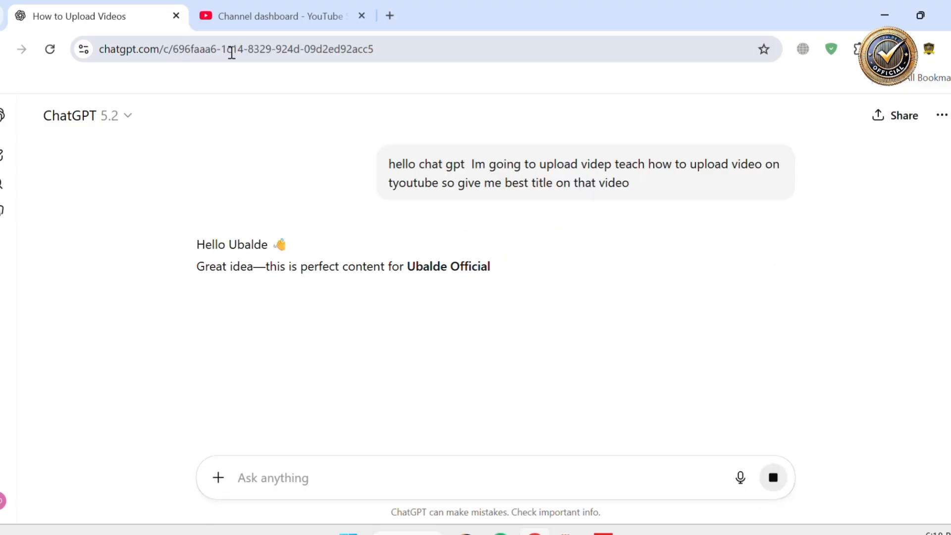
# Copy the first suggested title, 'How to Upload a Video on YouTube (Step-by-Step for Beginners)'
pyautogui.scroll(-3, 339, 275)
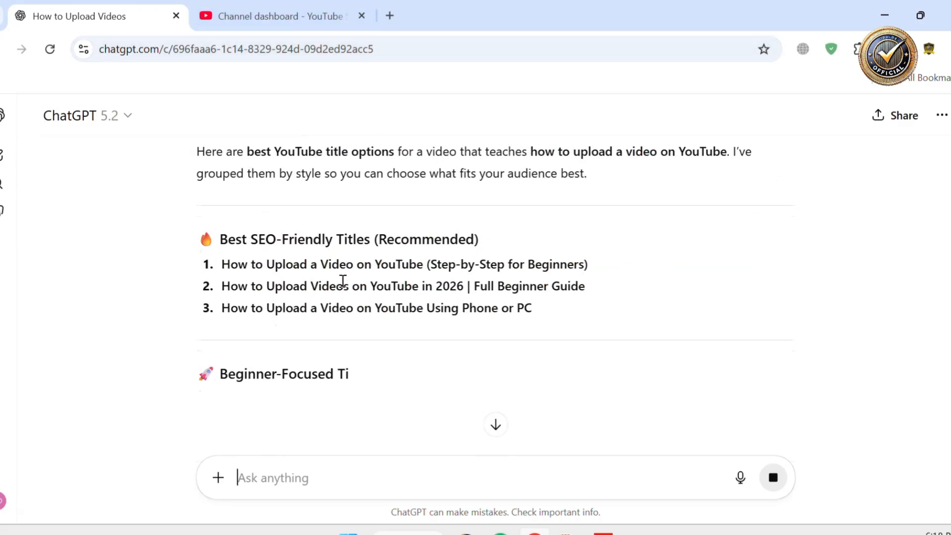
pyautogui.scroll(1, 328, 304)
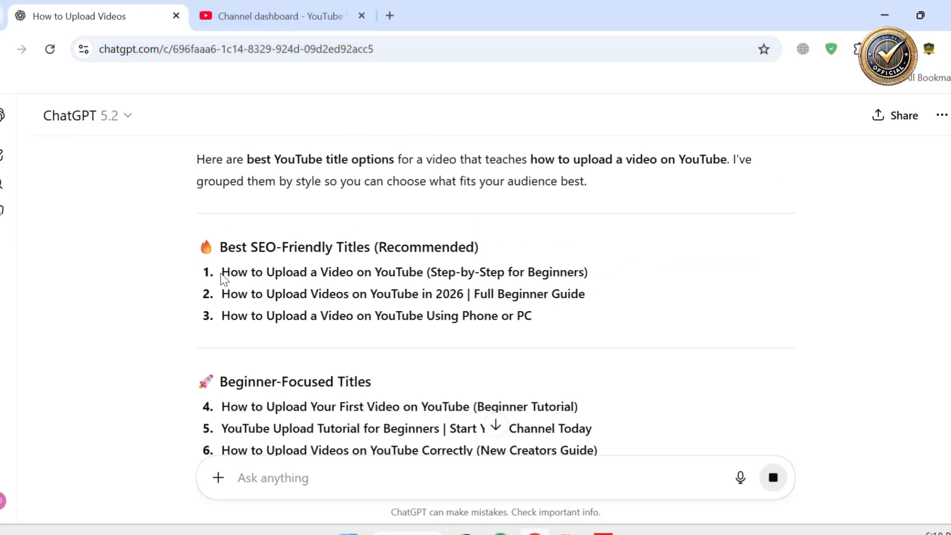
pyautogui.moveTo(224, 272)
pyautogui.mouseDown()
pyautogui.moveTo(588, 271)
pyautogui.moveTo(227, 291)
pyautogui.moveTo(223, 275)
pyautogui.mouseUp()
pyautogui.hotkey('ctrl', 'c')
pyautogui.click(601, 282)
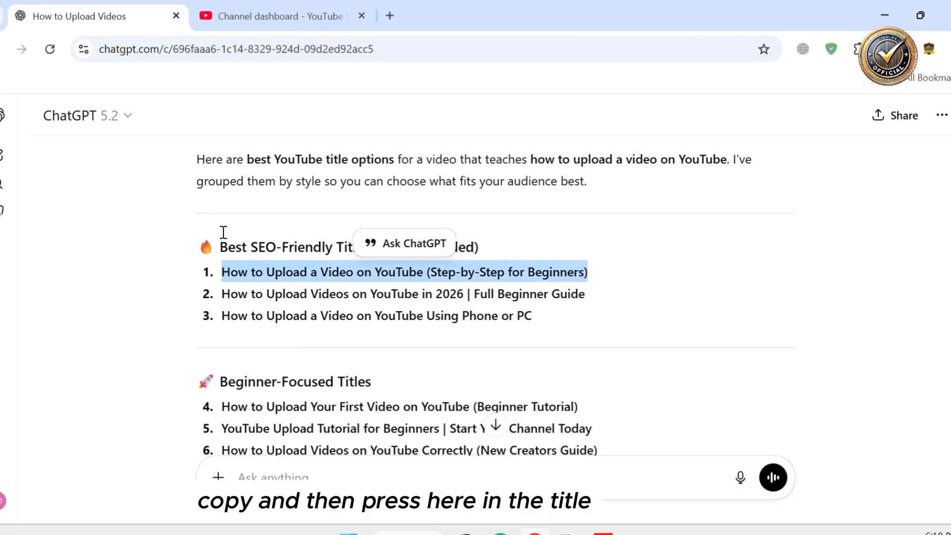
# Paste the copied title into the video's Title field in YouTube Studio
pyautogui.click(239, 20)
pyautogui.click(378, 269)
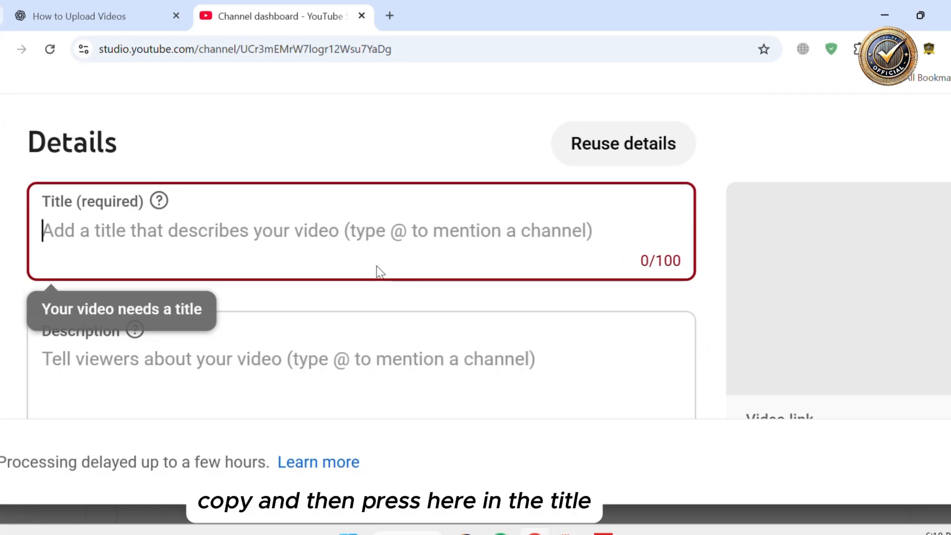
pyautogui.hotkey('ctrl', 'v')
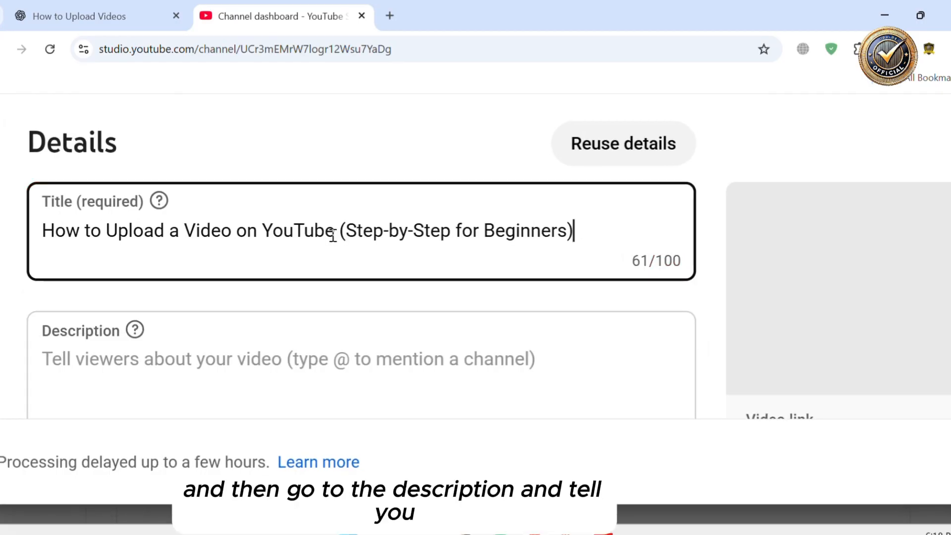
# Ask ChatGPT for the best description of the title 'How to Upload a Video on YouTube (Step-by-Step for Beginners)'
pyautogui.scroll(-3, 333, 235)
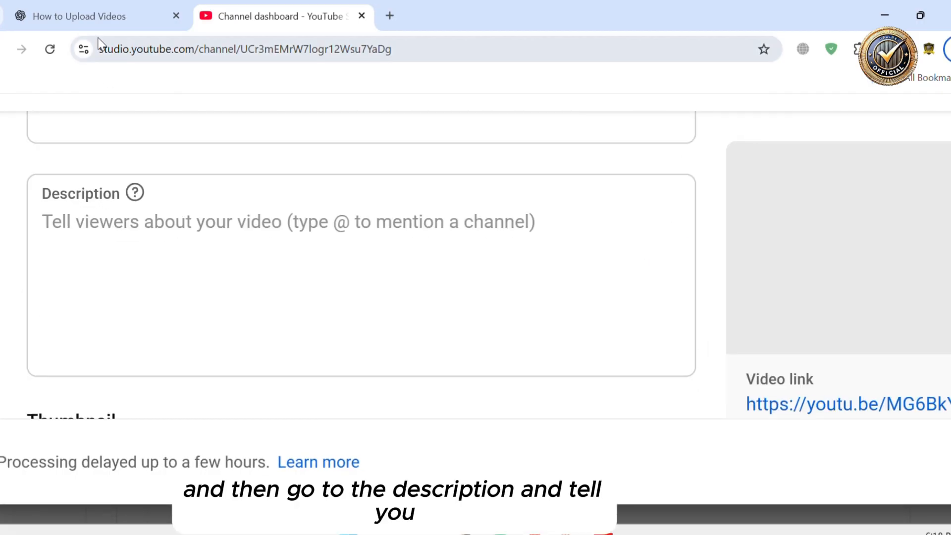
pyautogui.click(86, 26)
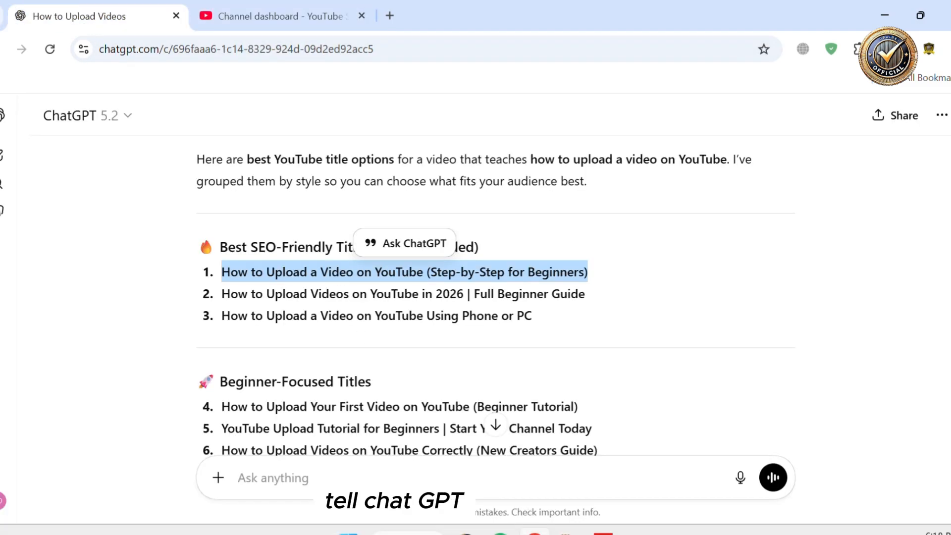
pyautogui.click(408, 492)
pyautogui.write('give ')
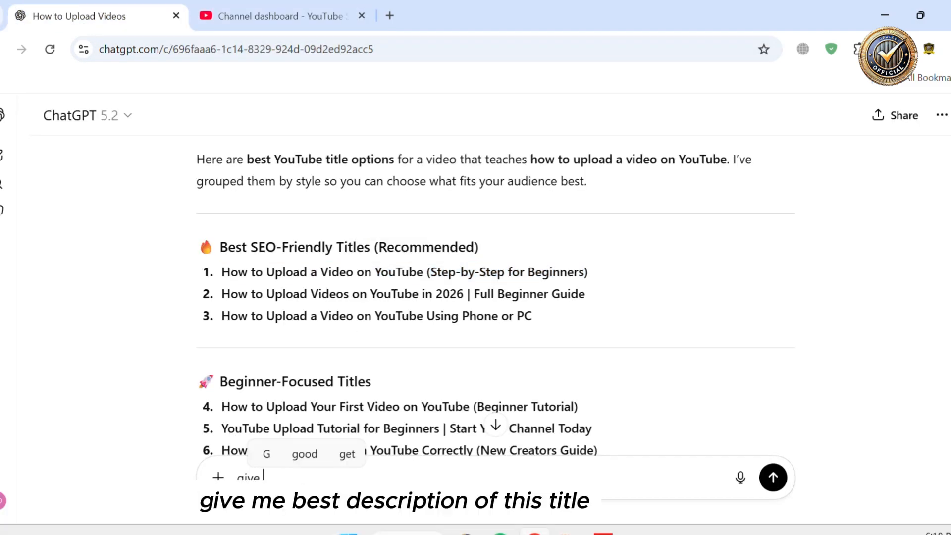
pyautogui.write('me best de')
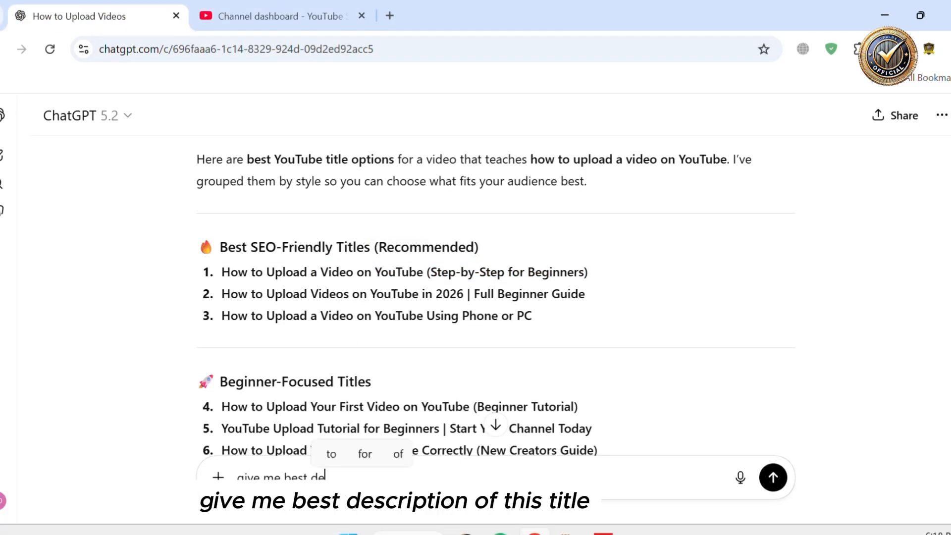
pyautogui.write('scxription nof this ')
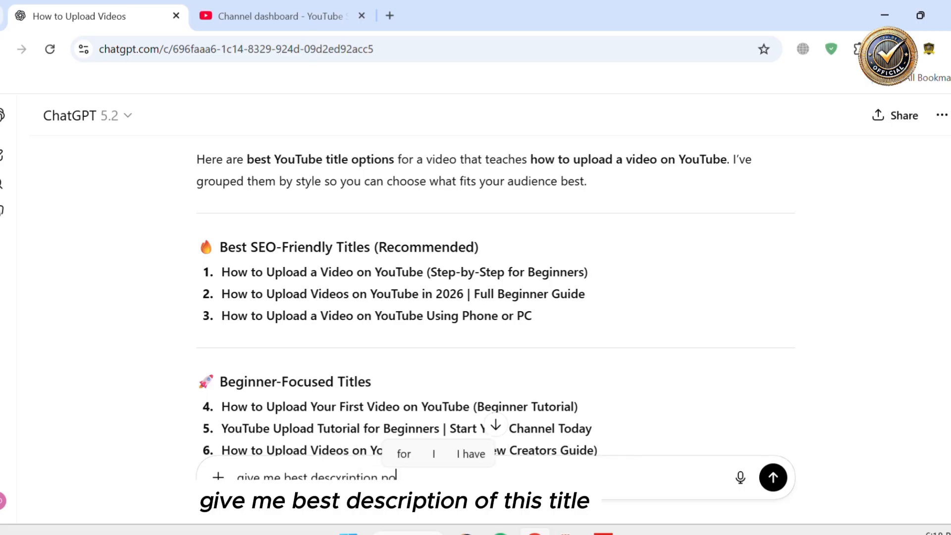
pyautogui.write('tilte')
pyautogui.hotkey('ctrl', 'v')
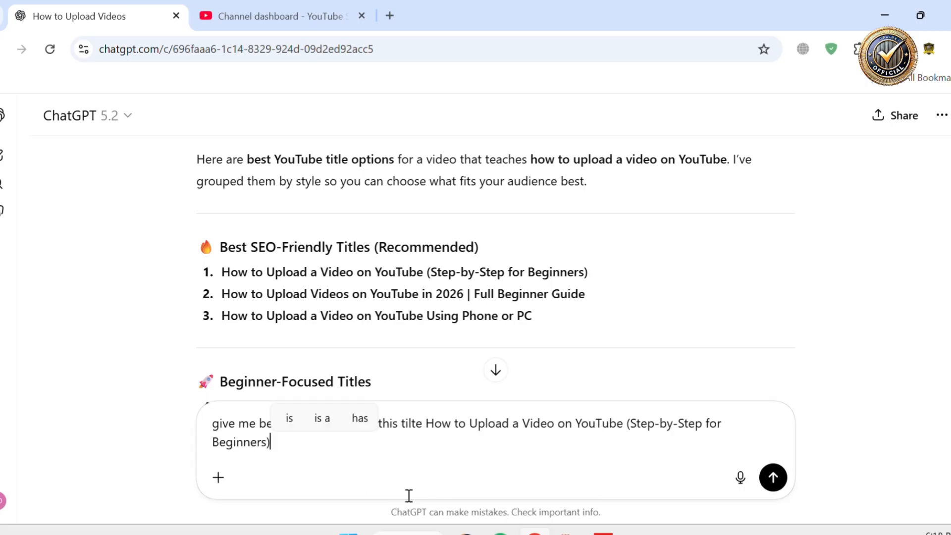
pyautogui.press('Return')
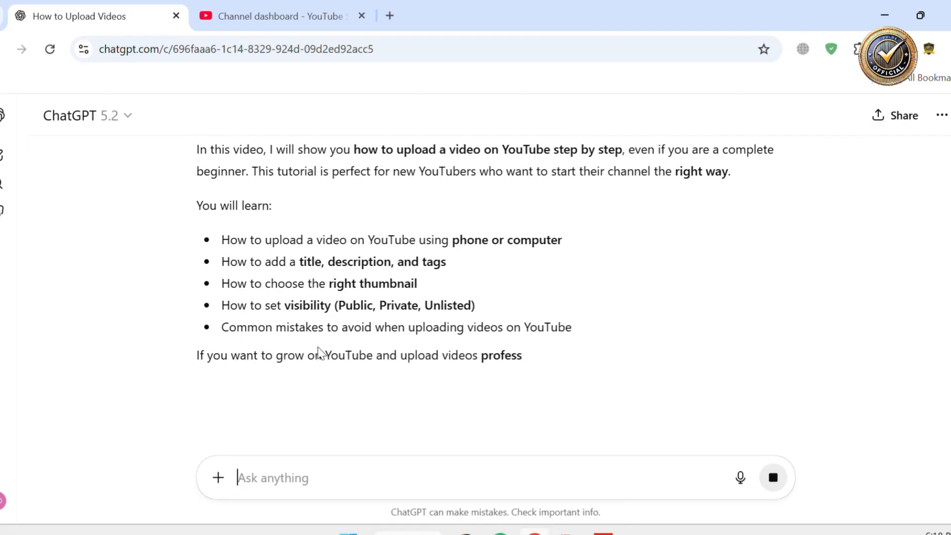
# Select ChatGPT's generated description, from the video title through the 'Subscribe for More Tutorials' paragraph, and copy it
pyautogui.scroll(3, 385, 295)
pyautogui.scroll(-4, 385, 289)
pyautogui.scroll(3, 389, 291)
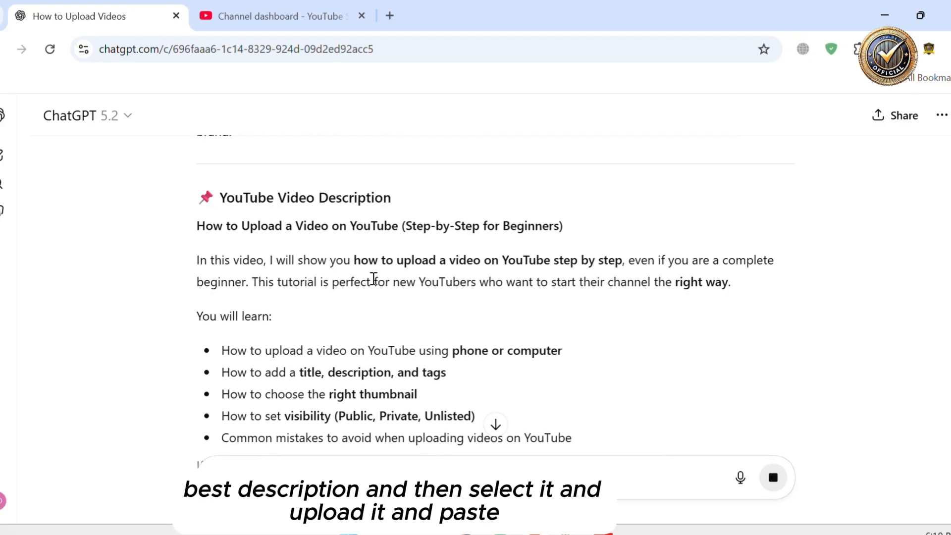
pyautogui.moveTo(197, 231); pyautogui.dragTo(337, 256)
pyautogui.scroll(-5, 341, 329)
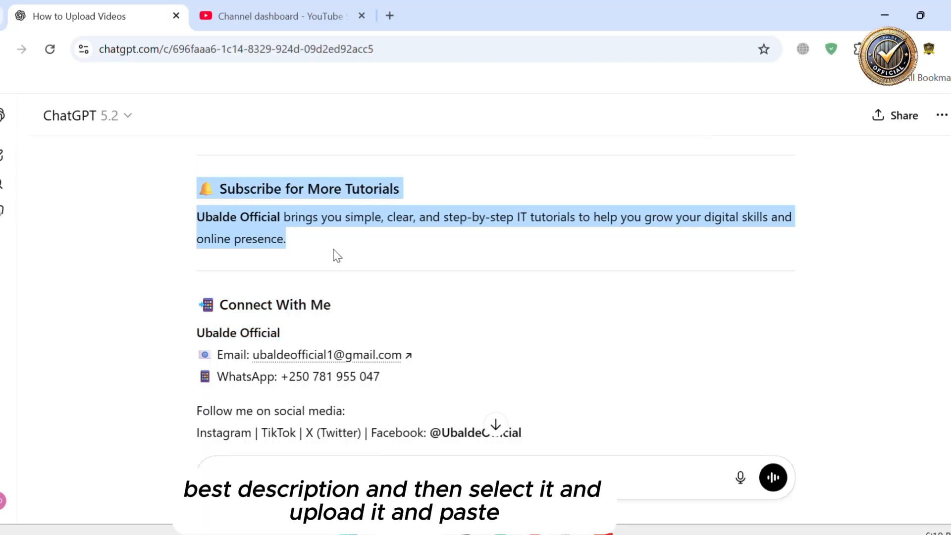
# Paste the copied description into the video's Description field in YouTube Studio
pyautogui.click(278, 16)
pyautogui.click(219, 289)
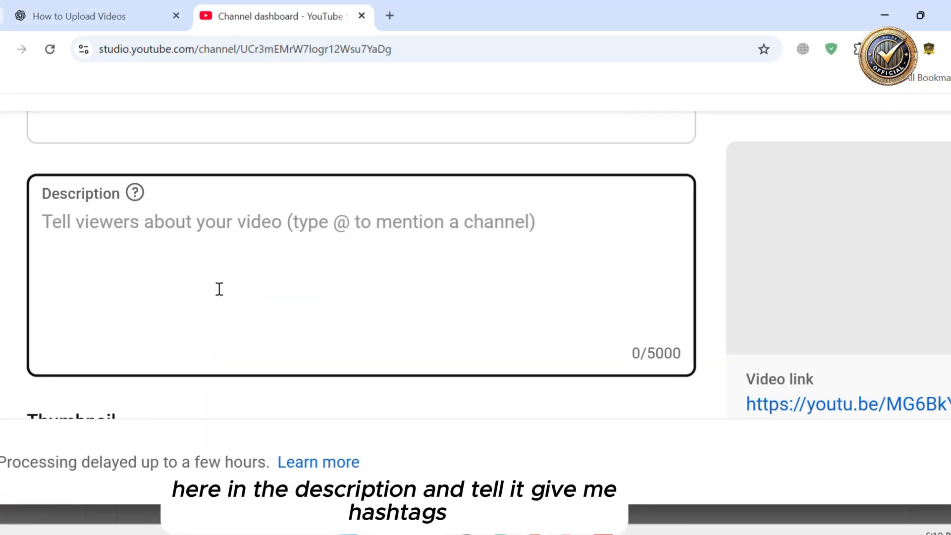
pyautogui.hotkey('ctrl', 'v')
pyautogui.scroll(-3, 218, 289)
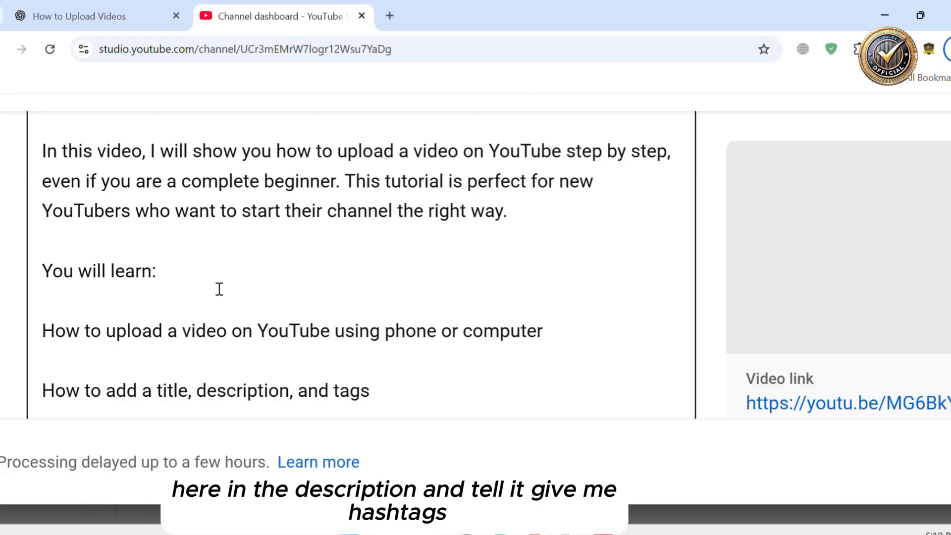
# Ask ChatGPT to give hashtags for the video
pyautogui.click(115, 28)
pyautogui.click(347, 478)
pyautogui.write('give')
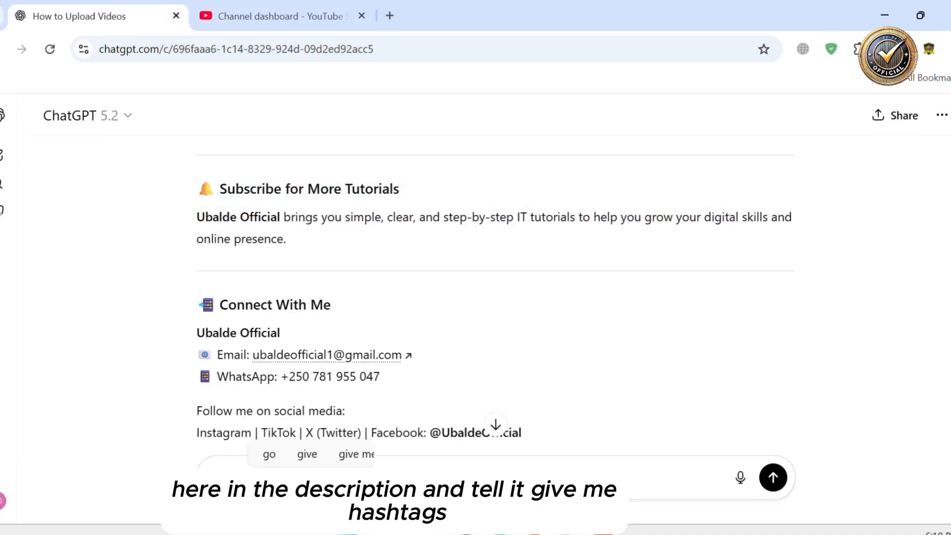
pyautogui.write(' me hashtagas')
pyautogui.press('Return')
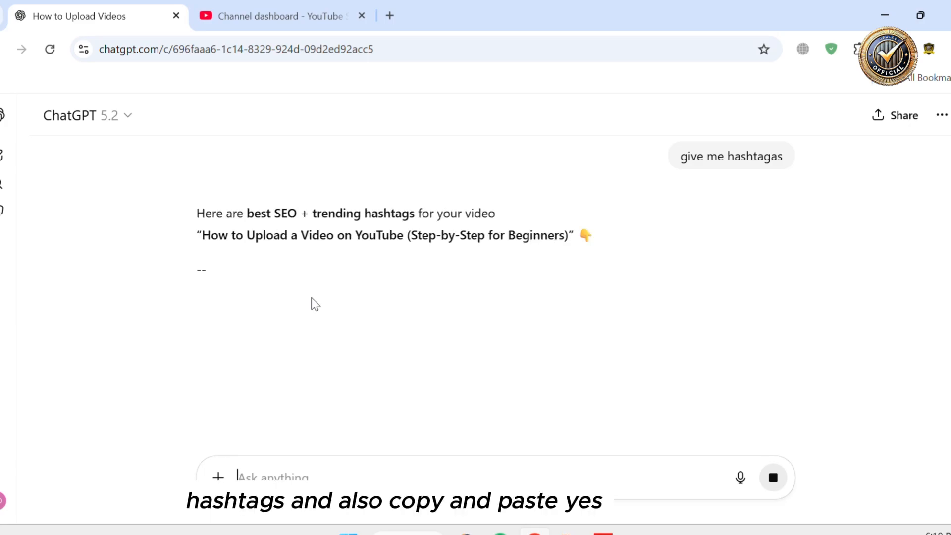
# Copy ChatGPT's recommended hashtags and append them on a new line at the end of the description
pyautogui.scroll(-4, 312, 298)
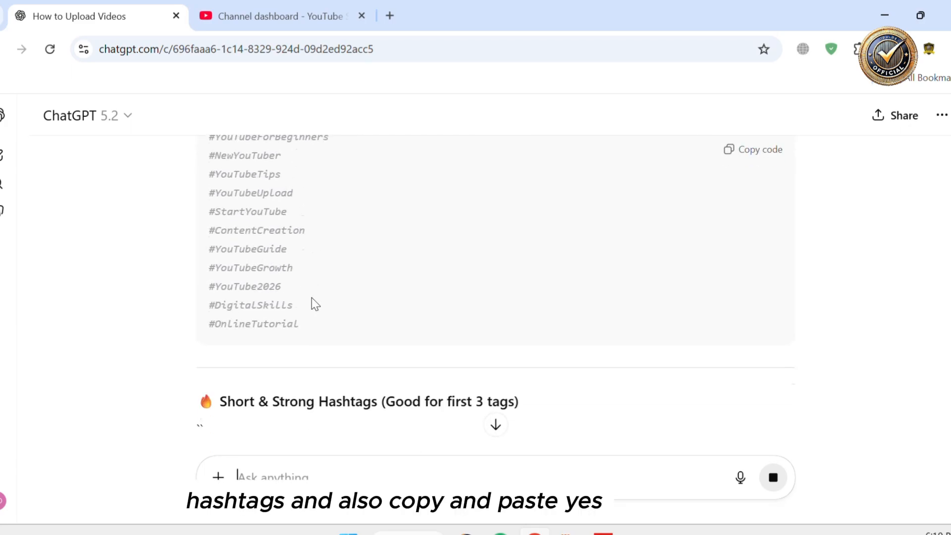
pyautogui.scroll(3, 312, 299)
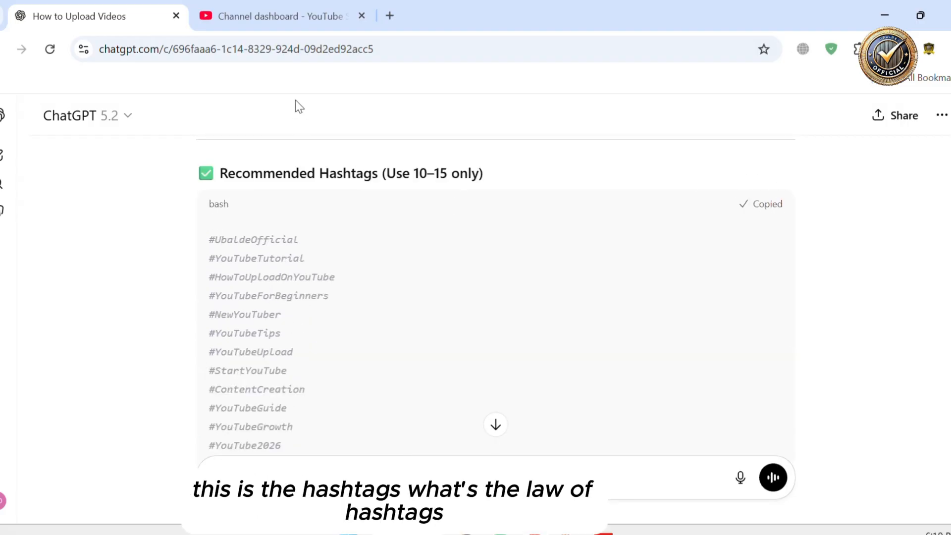
pyautogui.click(262, 15)
pyautogui.scroll(-8, 258, 380)
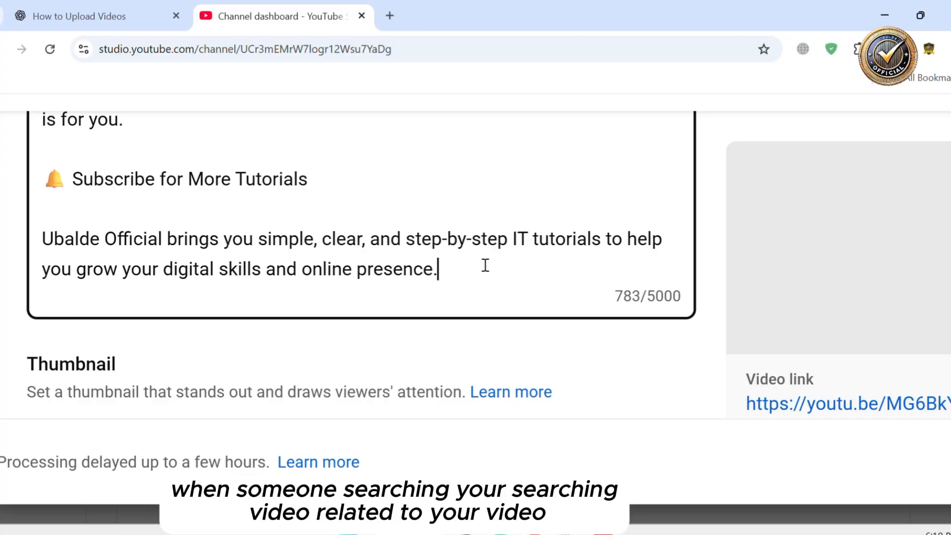
pyautogui.press('Return')
pyautogui.hotkey('ctrl', 'v')
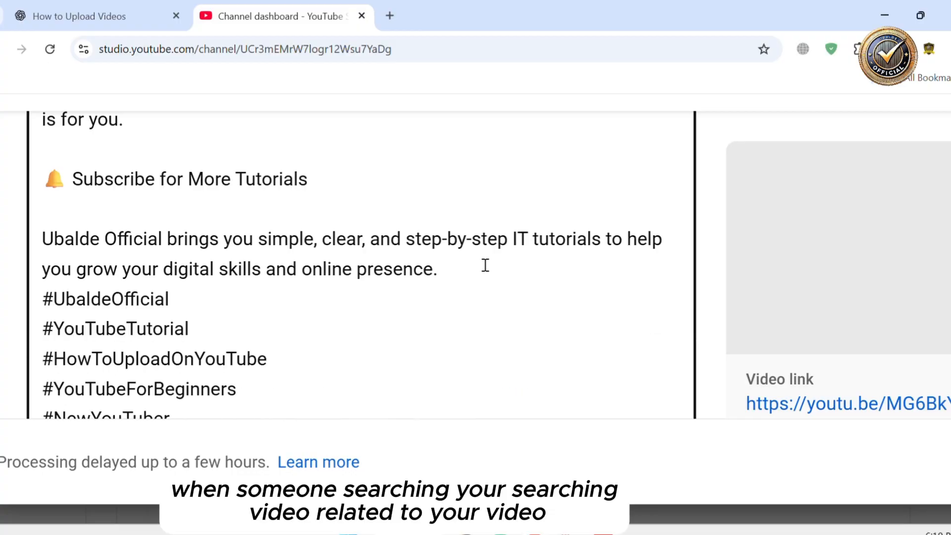
# Open the Auto-generated thumbnail chooser and cancel it
pyautogui.scroll(-6, 343, 321)
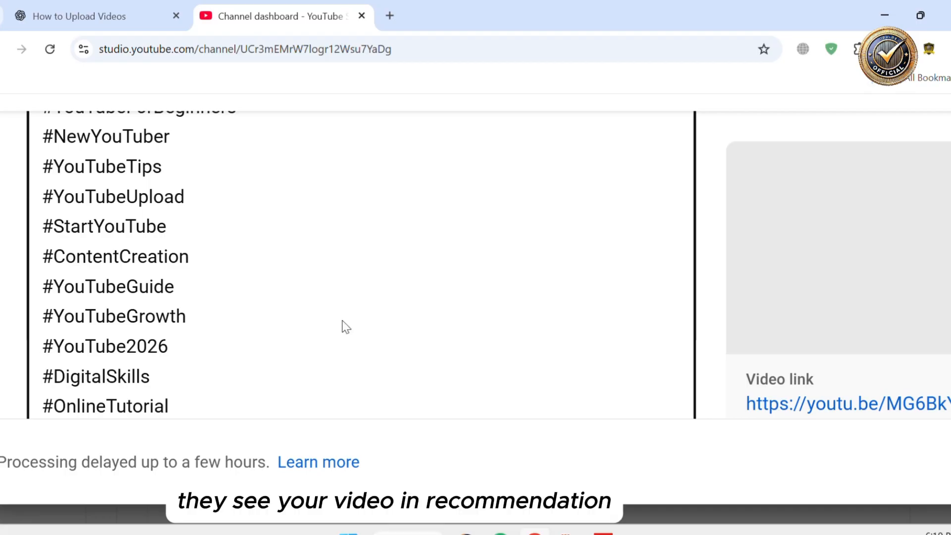
pyautogui.scroll(-7, 343, 320)
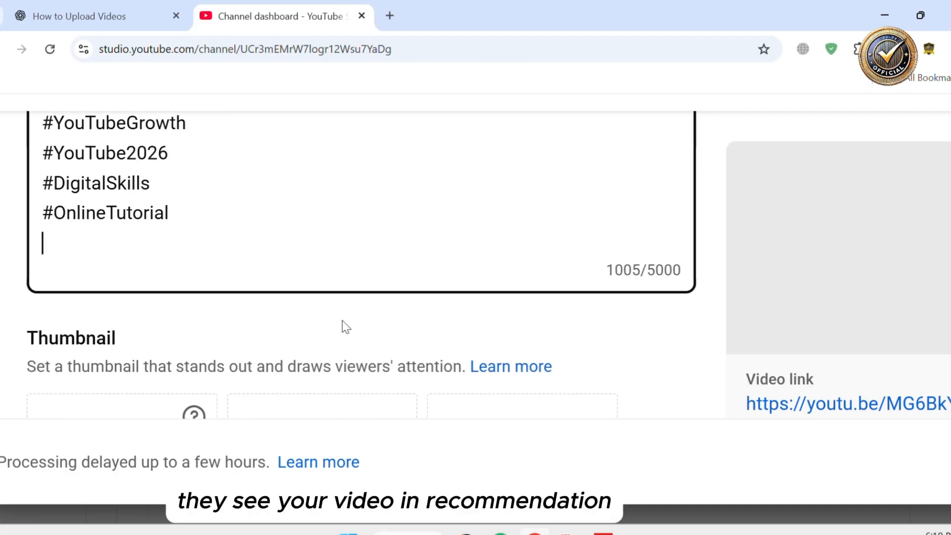
pyautogui.scroll(3, 232, 219)
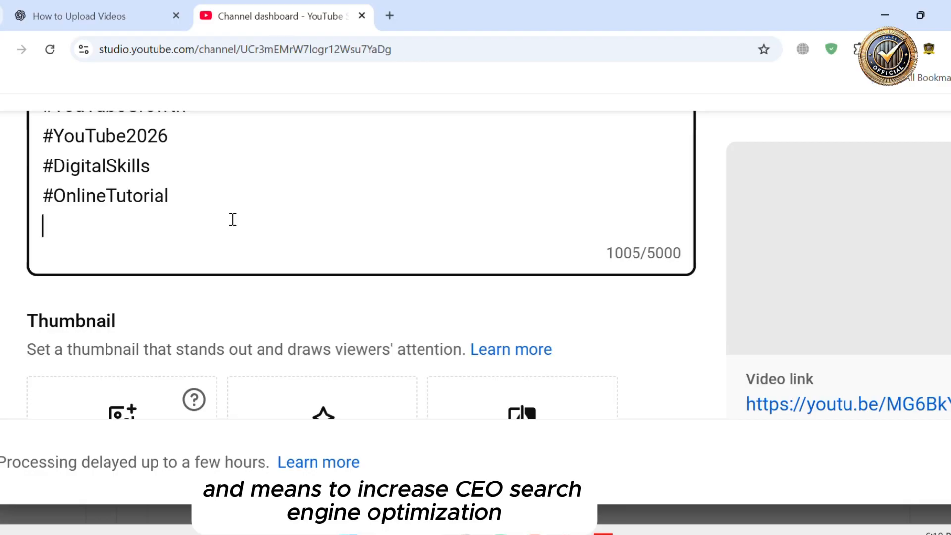
pyautogui.scroll(-2, 233, 219)
pyautogui.scroll(-3, 279, 226)
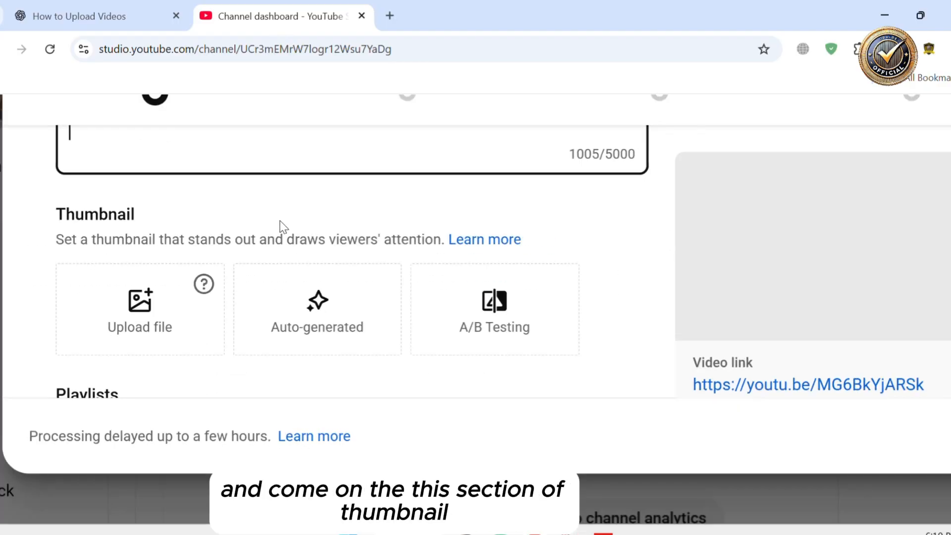
pyautogui.scroll(2, 283, 226)
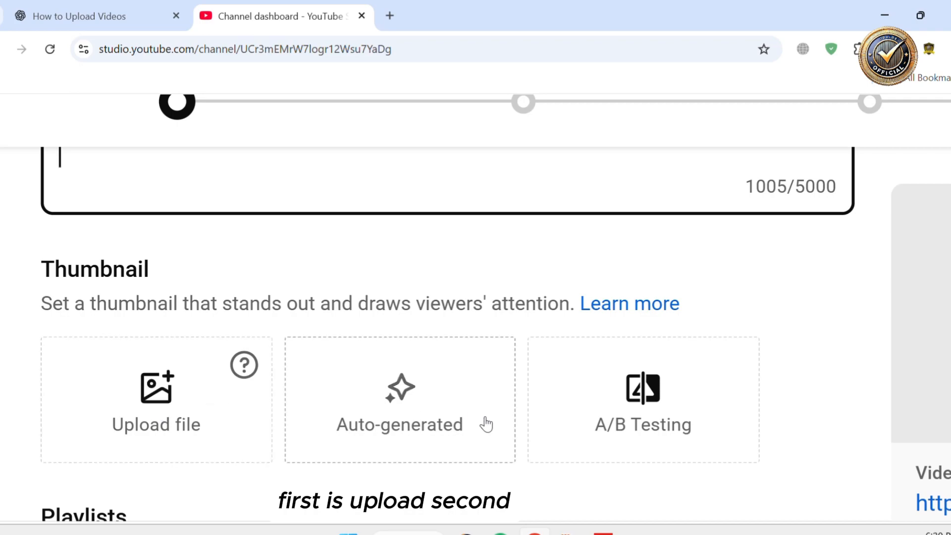
pyautogui.click(455, 417)
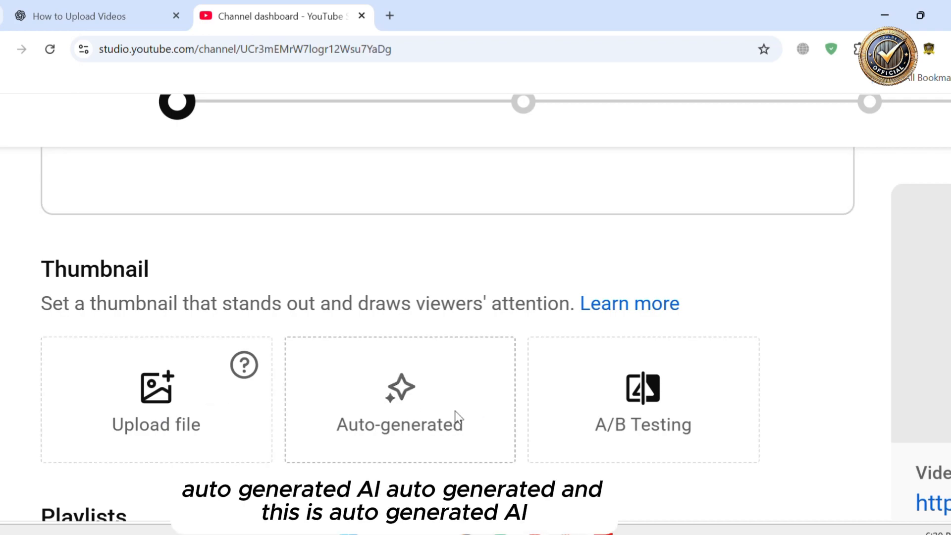
pyautogui.hscroll(1, 454, 412)
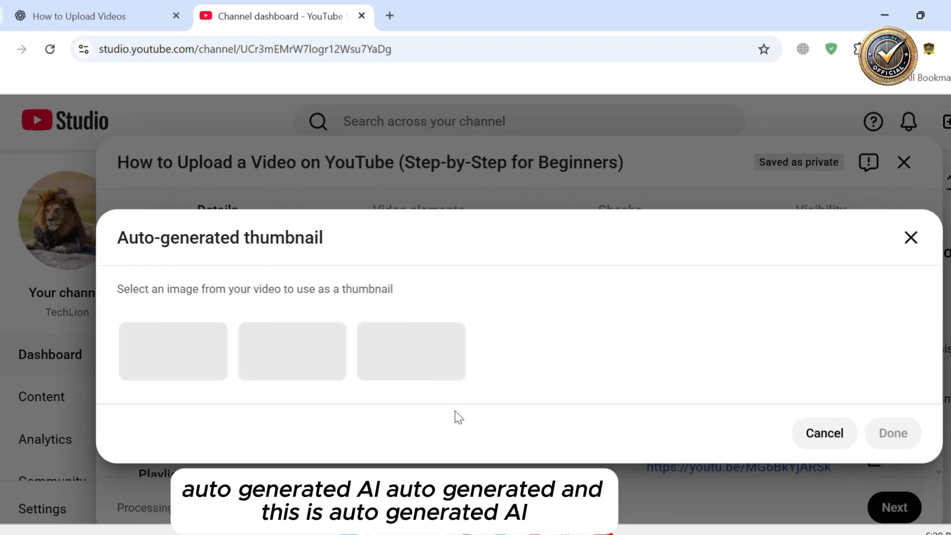
pyautogui.click(810, 435)
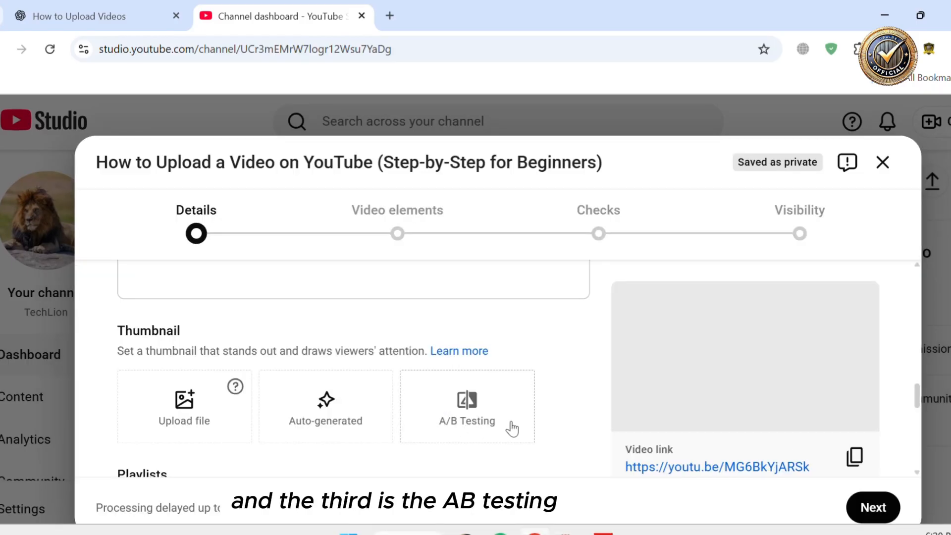
# Try A/B Testing for the thumbnail and cancel the phone verification prompt
pyautogui.click(489, 403)
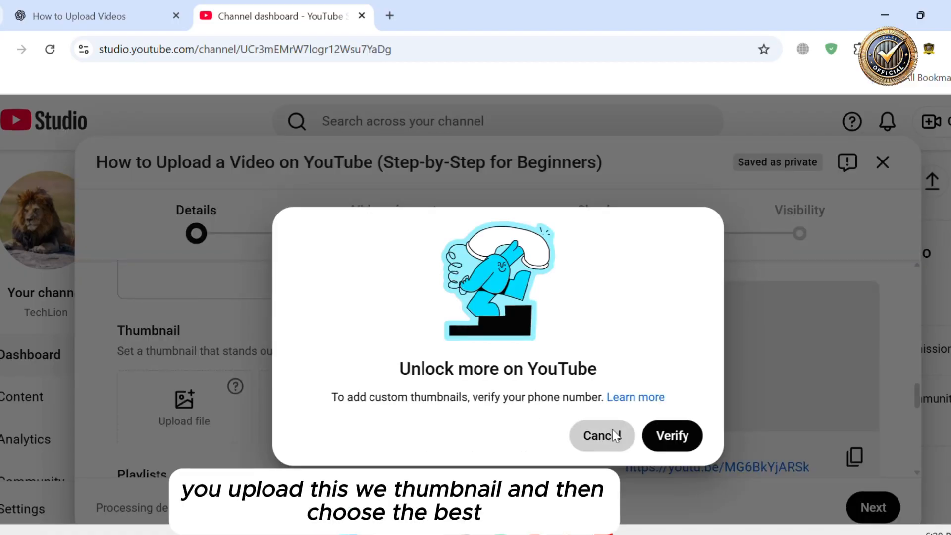
pyautogui.click(602, 435)
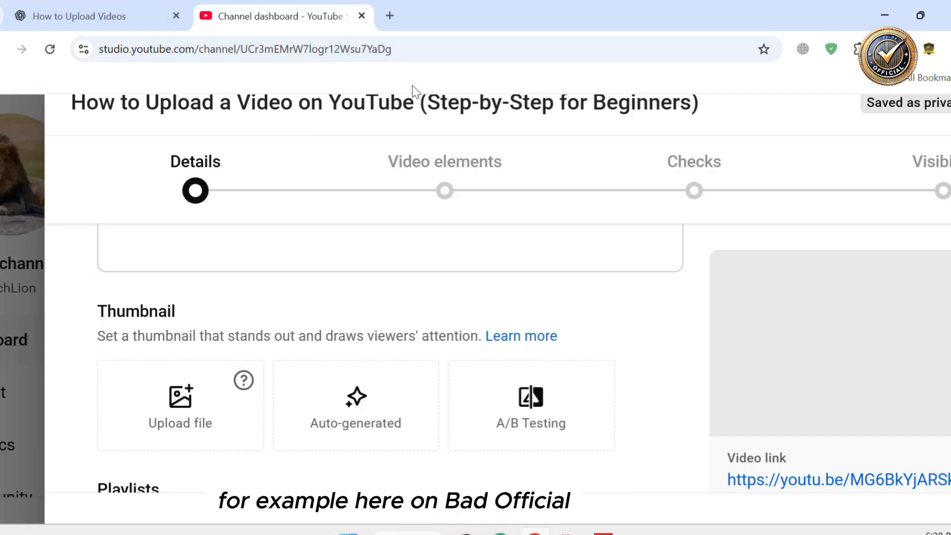
# Open the Ubalde Official YouTube channel page in a new window and browse its videos
pyautogui.hotkey('ctrl', 'n')
pyautogui.write('ubalde')
pyautogui.press('Return')
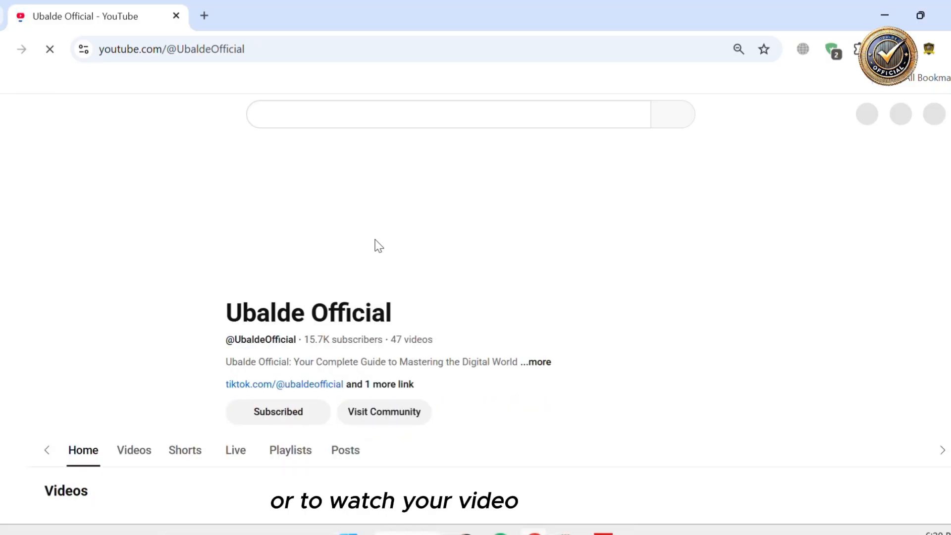
pyautogui.scroll(-2, 375, 240)
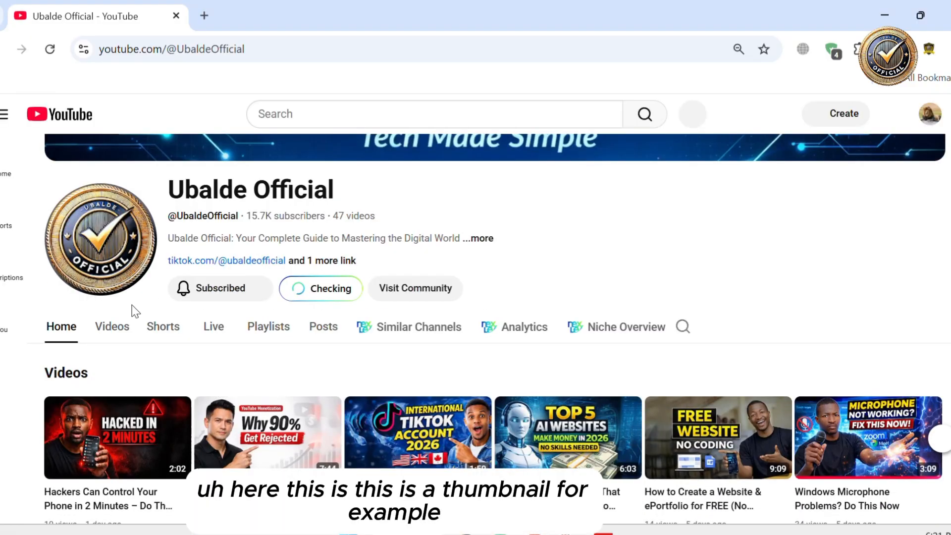
pyautogui.scroll(-3, 314, 284)
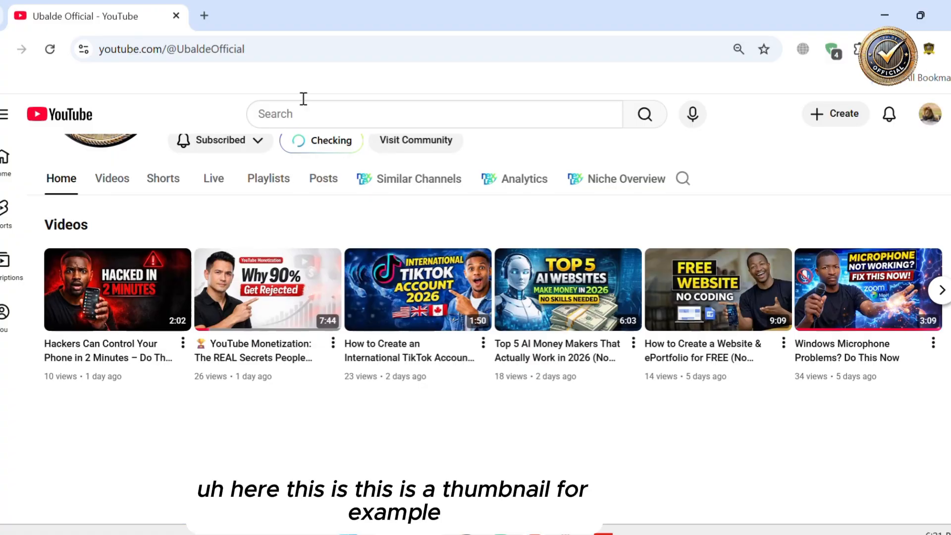
# Search YouTube for 'ubalde official' and examine the video thumbnails in the results
pyautogui.click(303, 115)
pyautogui.write('ubal')
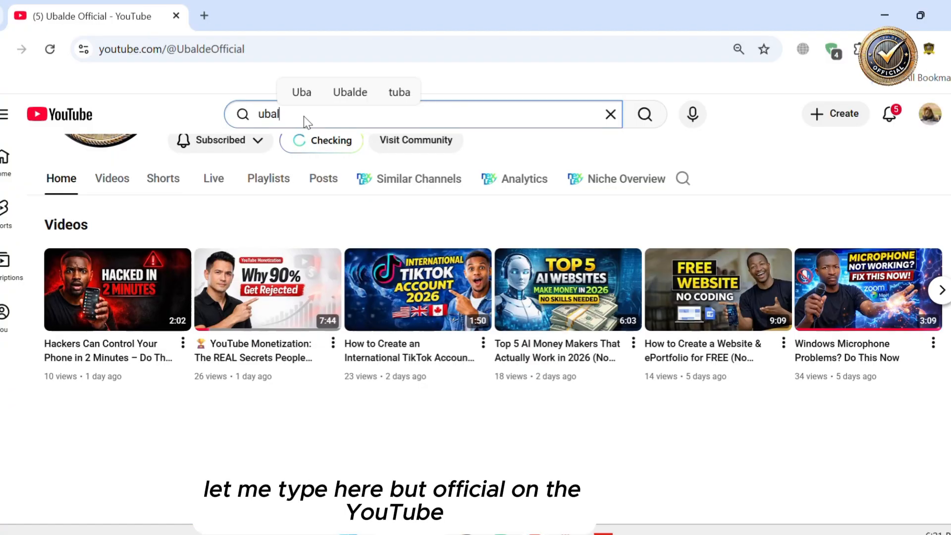
pyautogui.write('de official')
pyautogui.press('Return')
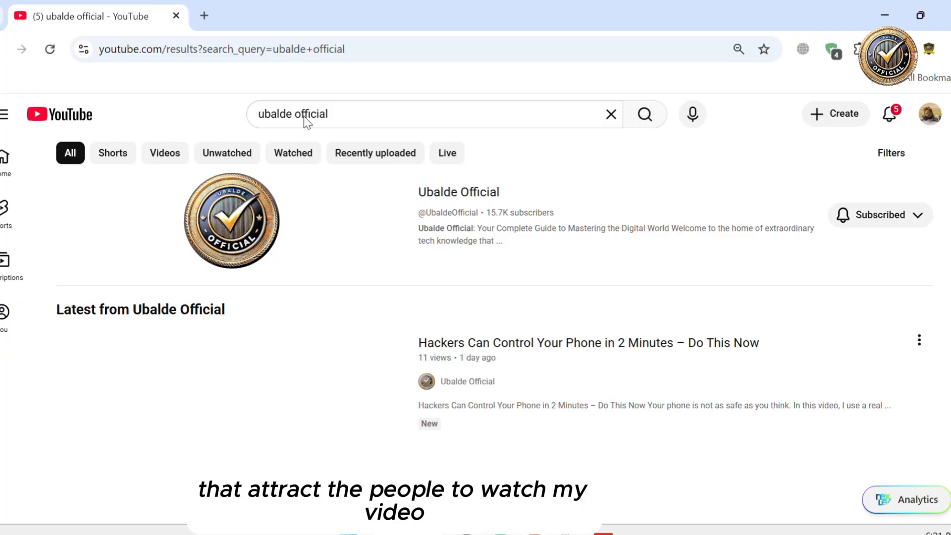
pyautogui.scroll(-4, 588, 208)
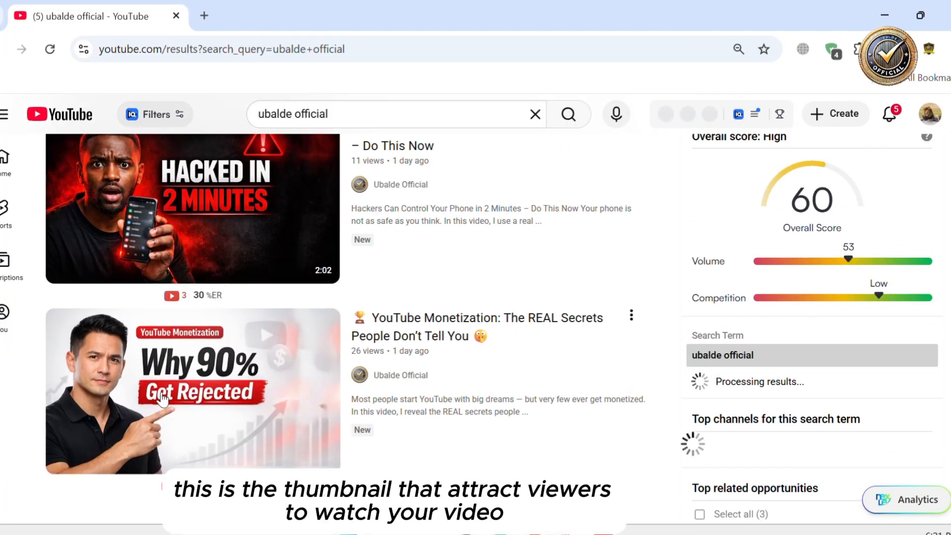
pyautogui.moveTo(279, 399)
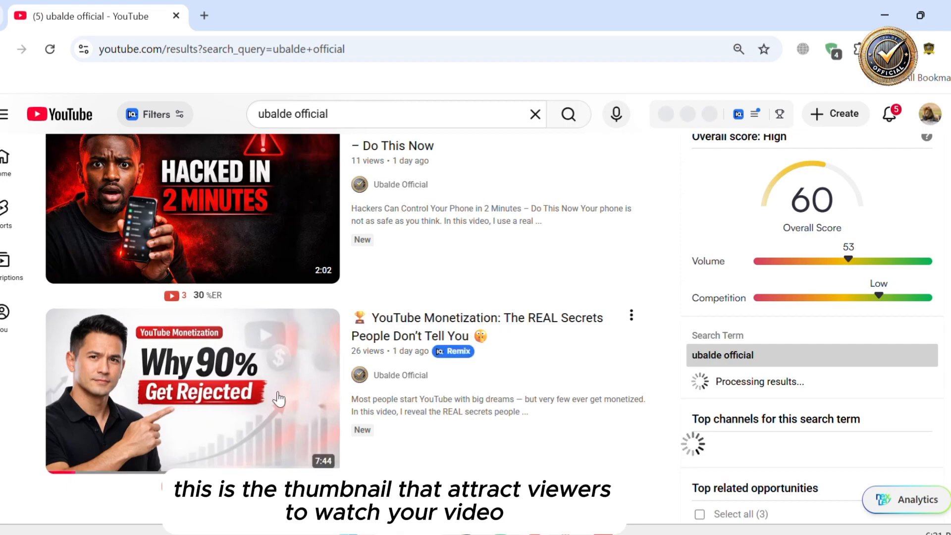
pyautogui.scroll(-4, 279, 399)
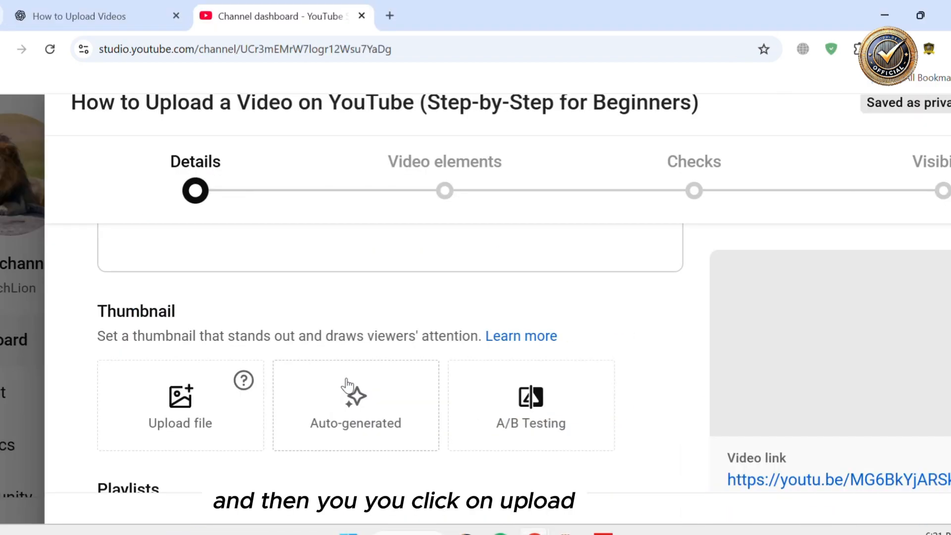
# Try uploading a custom thumbnail file and cancel the phone verification prompt
pyautogui.click(189, 406)
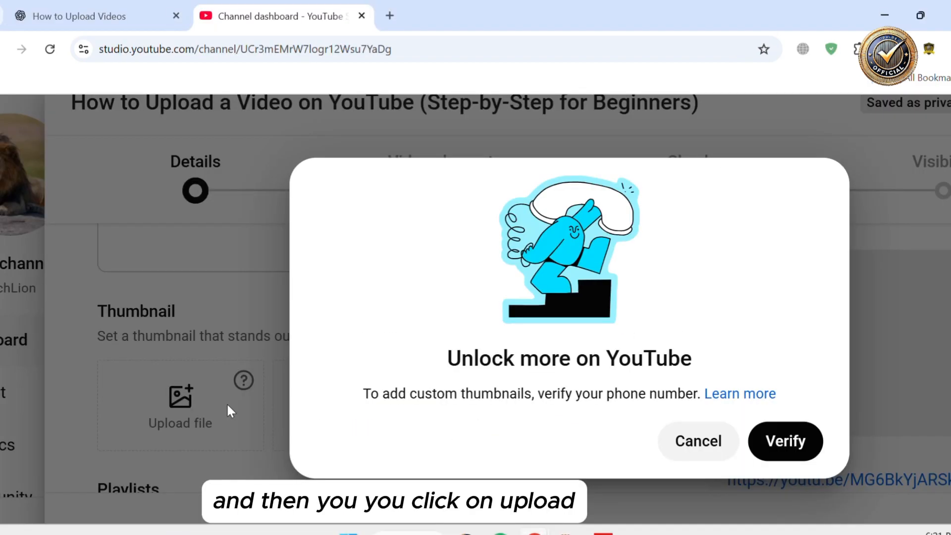
pyautogui.click(702, 442)
# Open the playlist selector for the video and close it again
pyautogui.scroll(-3, 460, 445)
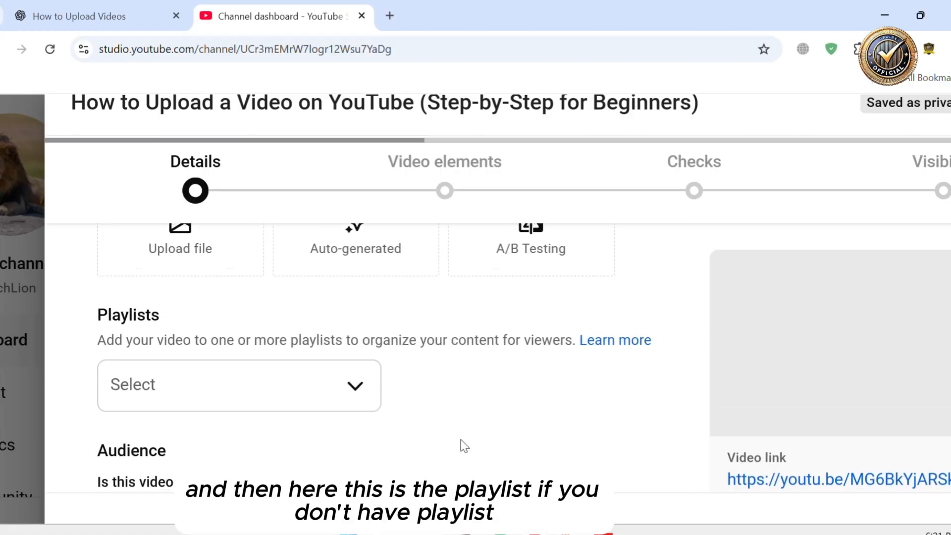
pyautogui.click(372, 382)
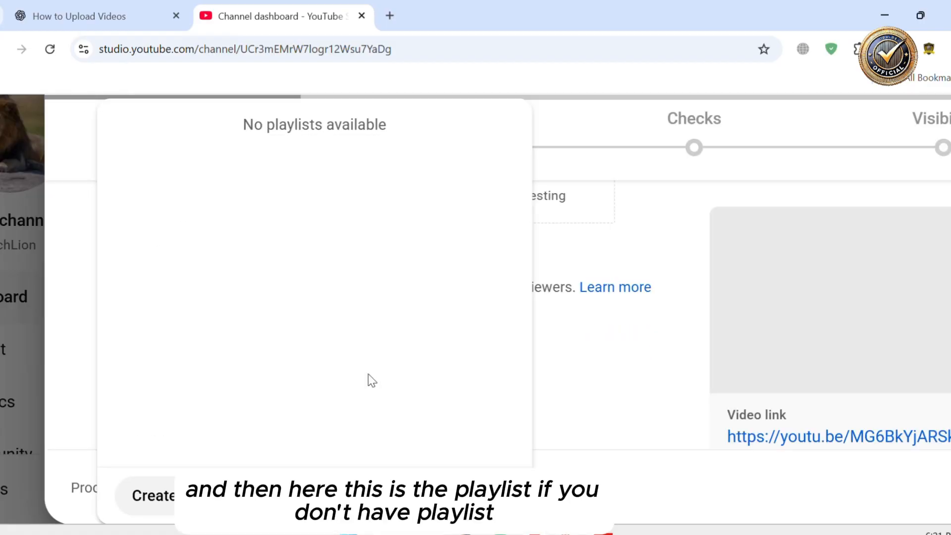
pyautogui.click(485, 495)
pyautogui.scroll(1, 434, 430)
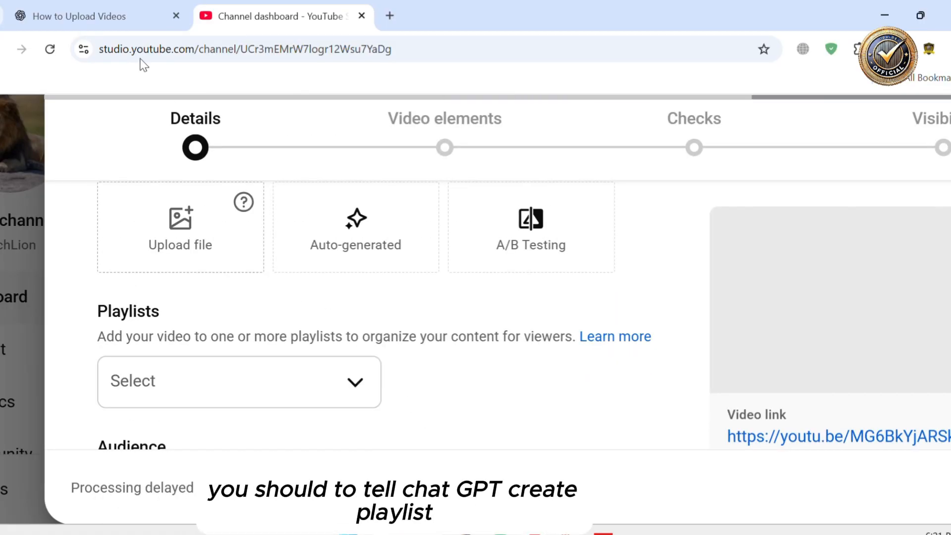
# Ask ChatGPT to 'create playlis' for the channel
pyautogui.click(117, 20)
pyautogui.write('c')
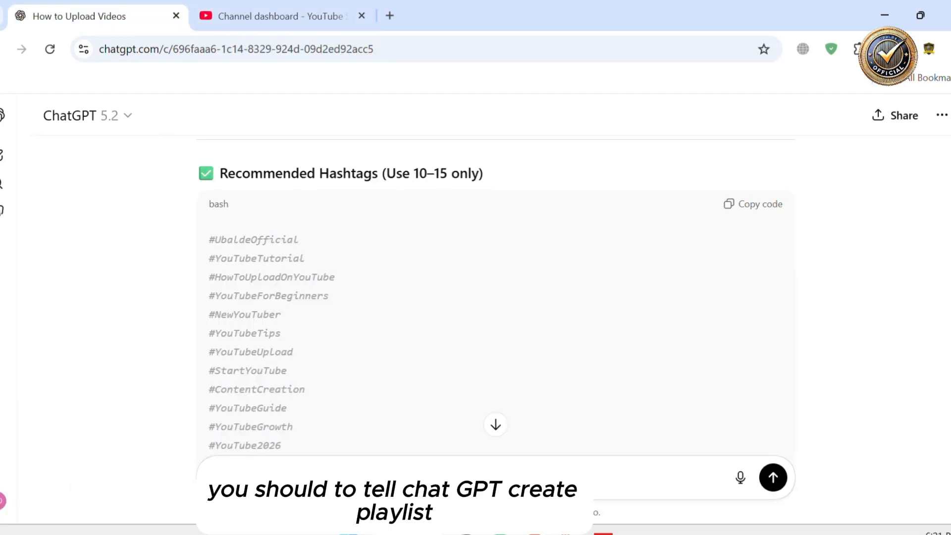
pyautogui.write('reate playlis')
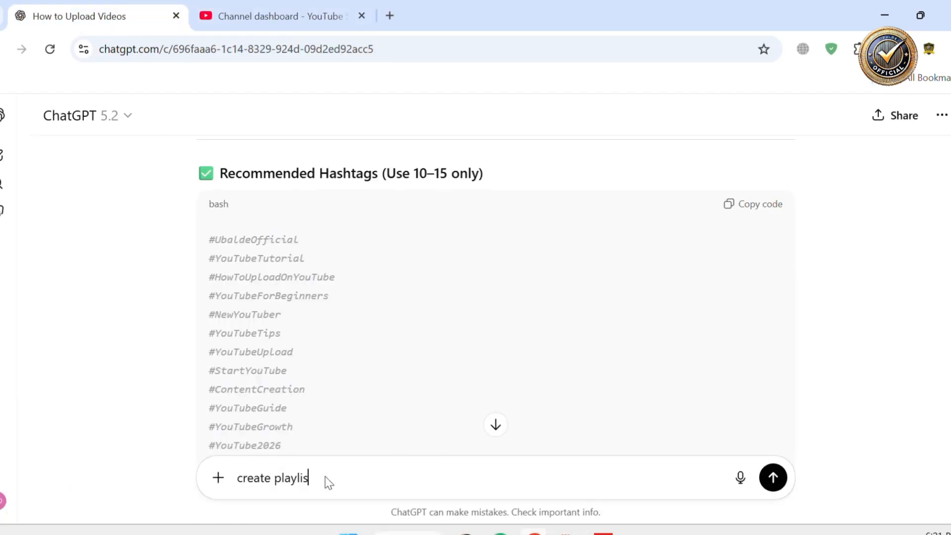
pyautogui.press('Return')
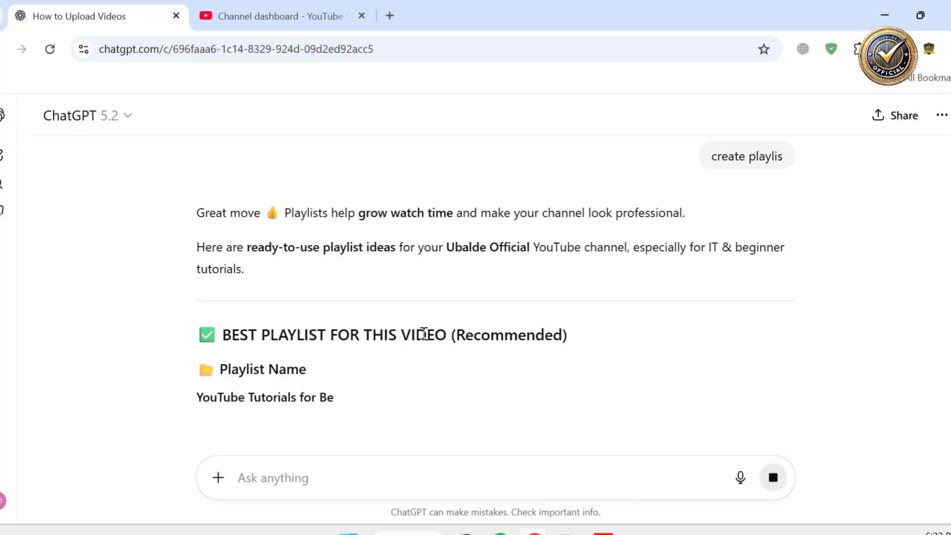
# Copy ChatGPT's suggested playlist name and paste it as the title of a new playlist in Studio
pyautogui.scroll(-1, 425, 340)
pyautogui.moveTo(197, 316); pyautogui.dragTo(382, 316)
pyautogui.hotkey('ctrl', 'c')
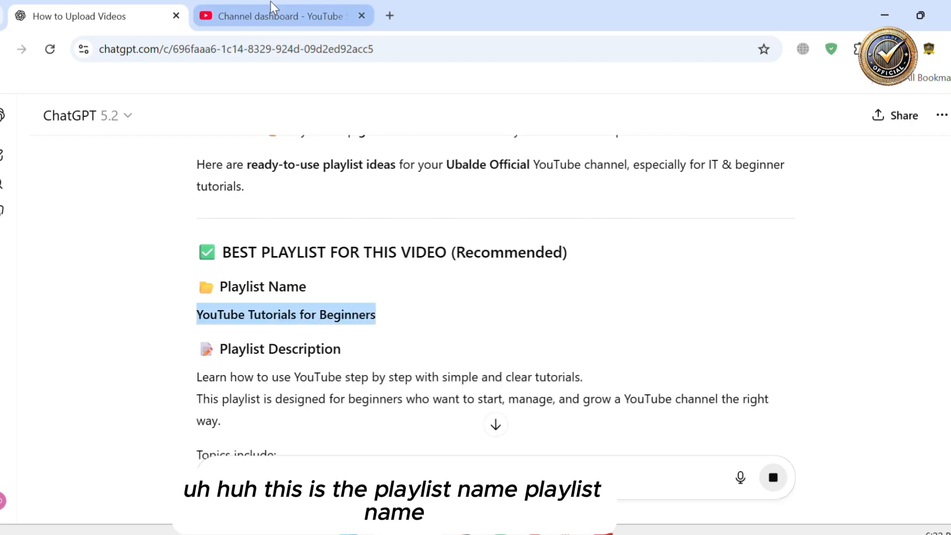
pyautogui.click(274, 13)
pyautogui.click(261, 384)
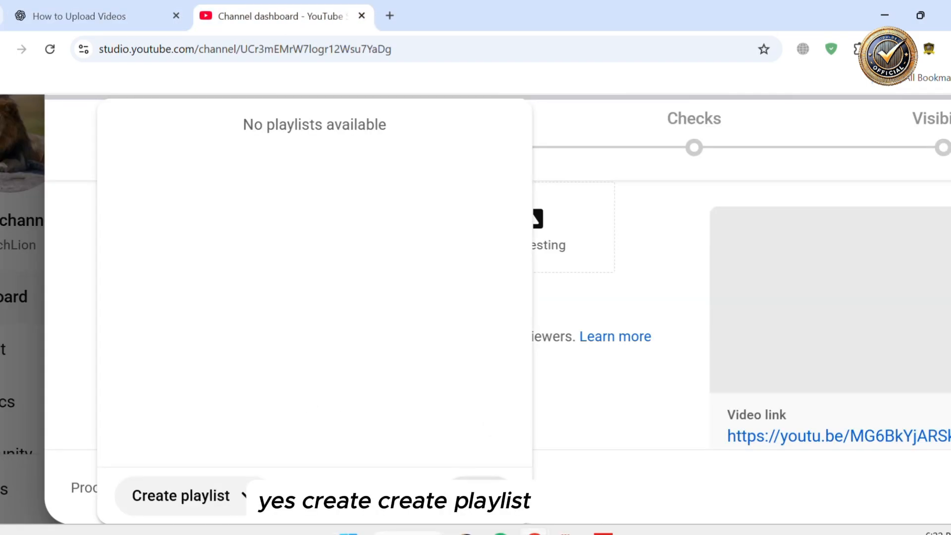
pyautogui.click(215, 498)
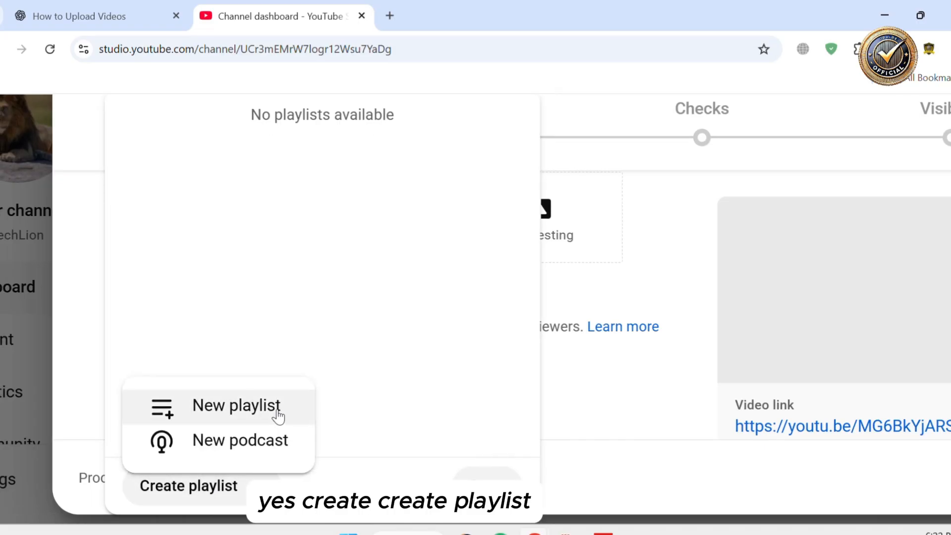
pyautogui.click(277, 415)
pyautogui.click(401, 168)
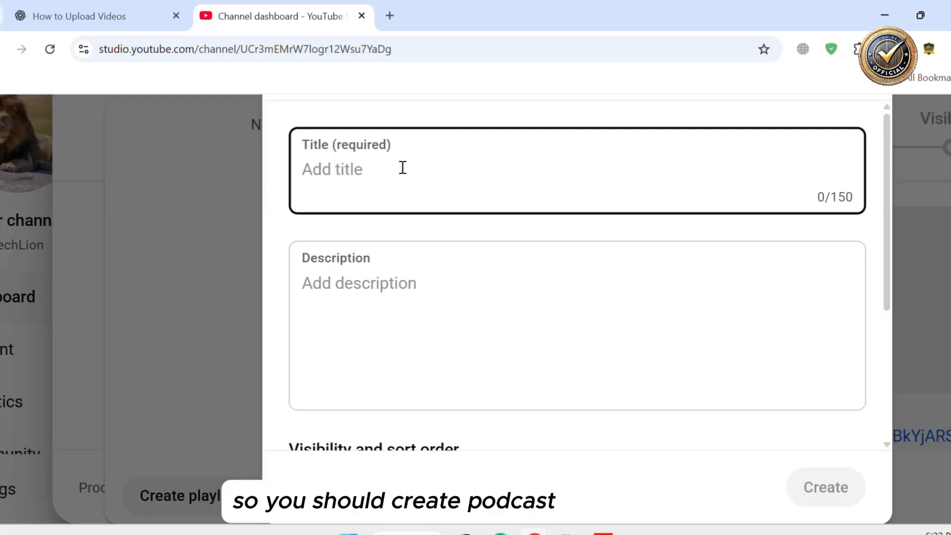
pyautogui.hotkey('ctrl', 'v')
# Copy ChatGPT's playlist description and paste it into the new playlist's description
pyautogui.click(421, 259)
pyautogui.click(132, 23)
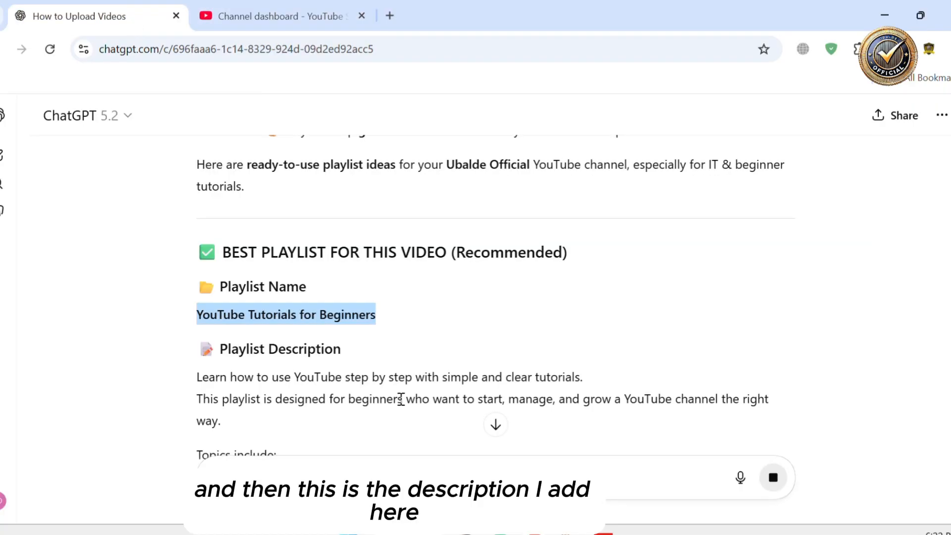
pyautogui.scroll(-3, 401, 398)
pyautogui.moveTo(198, 200); pyautogui.dragTo(355, 384)
pyautogui.scroll(-1, 312, 357)
pyautogui.hotkey('ctrl', 'c')
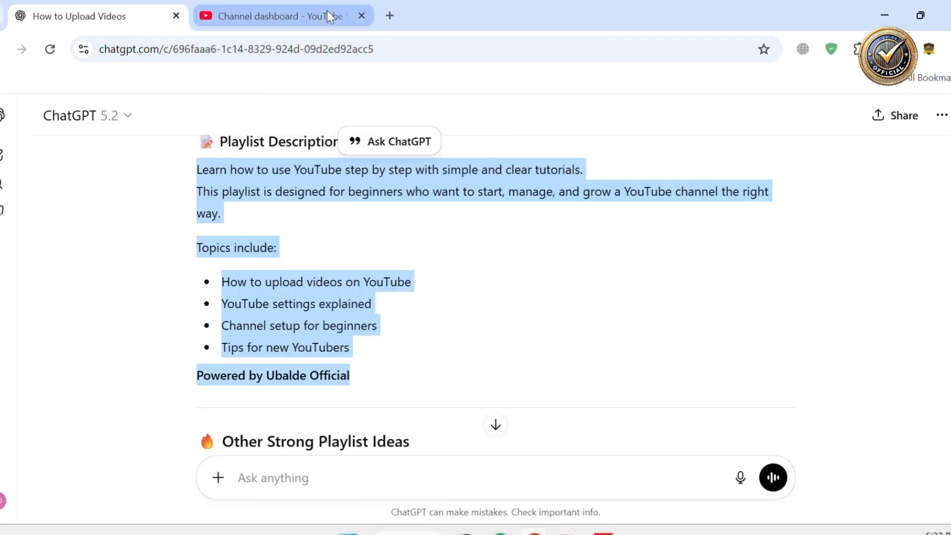
pyautogui.click(327, 10)
pyautogui.hotkey('ctrl', 'v')
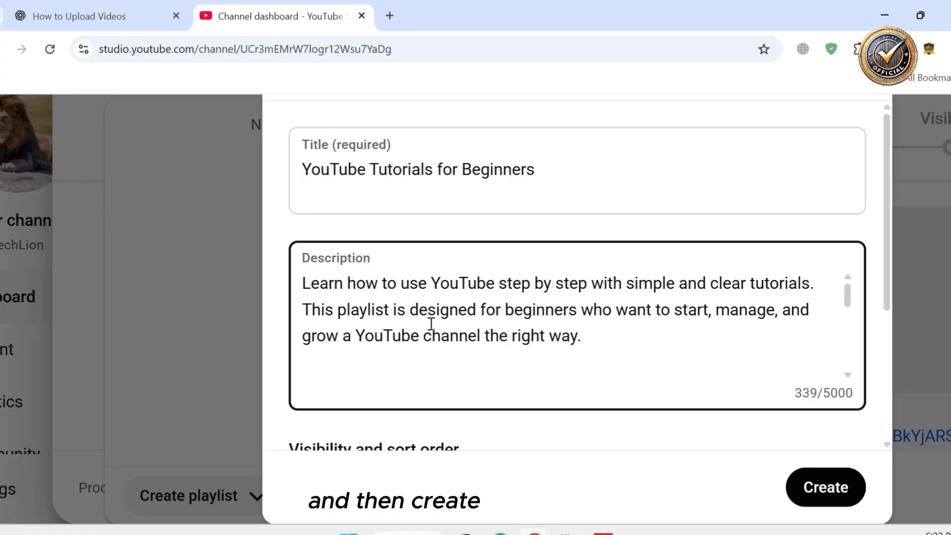
# Create the 'YouTube Tutorials for Beginners' playlist and confirm it for the video
pyautogui.click(839, 491)
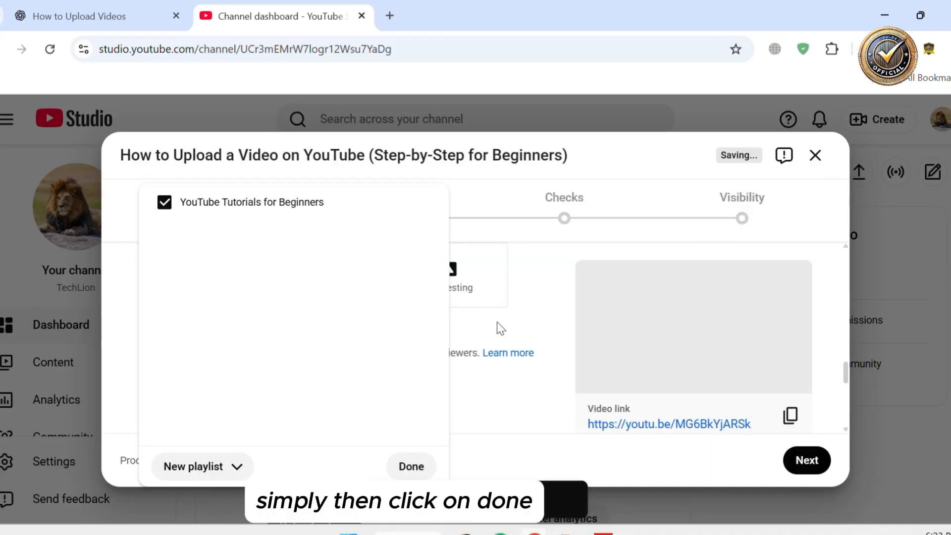
pyautogui.click(399, 463)
# Mark the video as not made for kids
pyautogui.scroll(-3, 388, 420)
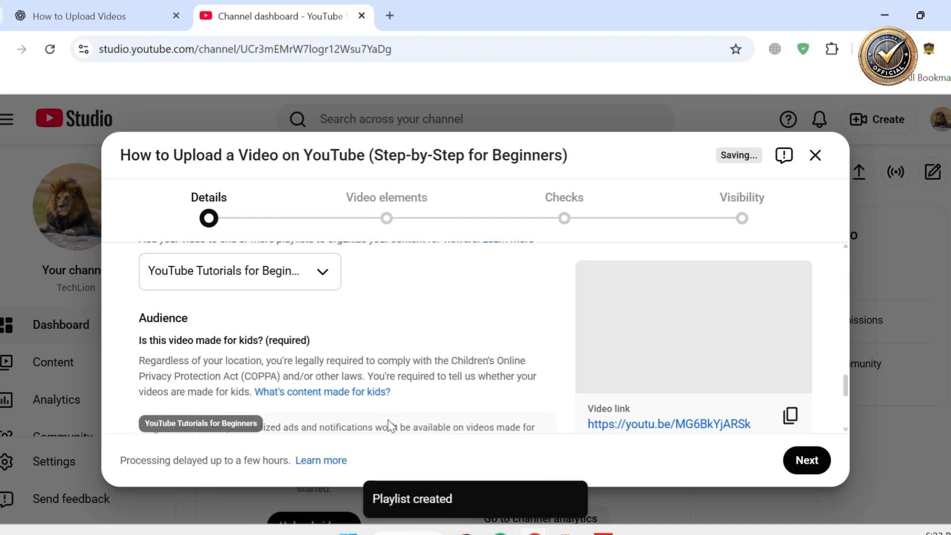
pyautogui.scroll(-4, 388, 419)
pyautogui.scroll(2, 364, 394)
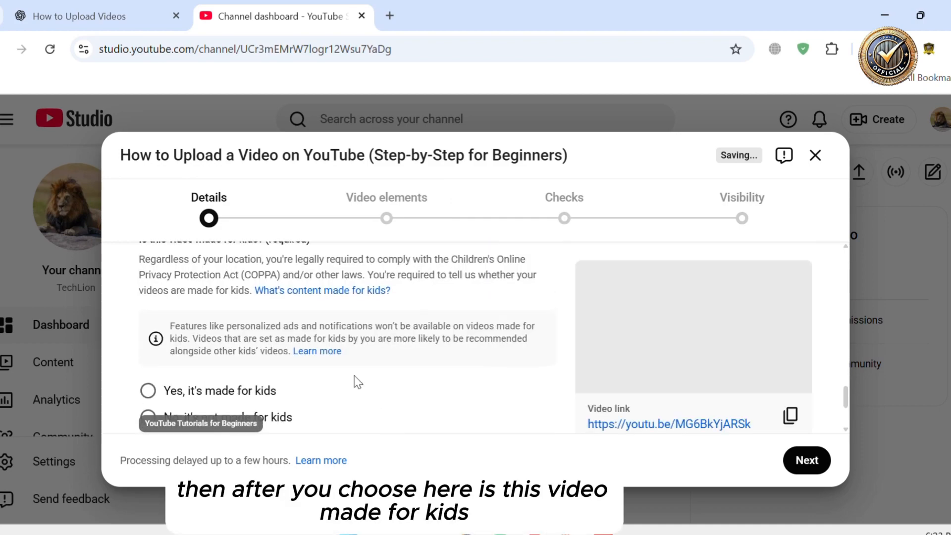
pyautogui.scroll(2, 357, 381)
pyautogui.scroll(-1, 358, 382)
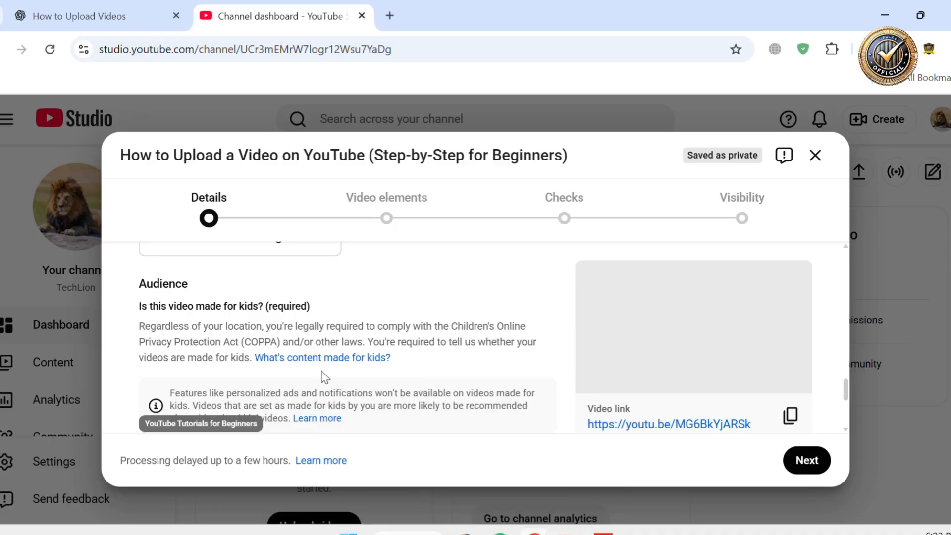
pyautogui.scroll(-2, 376, 376)
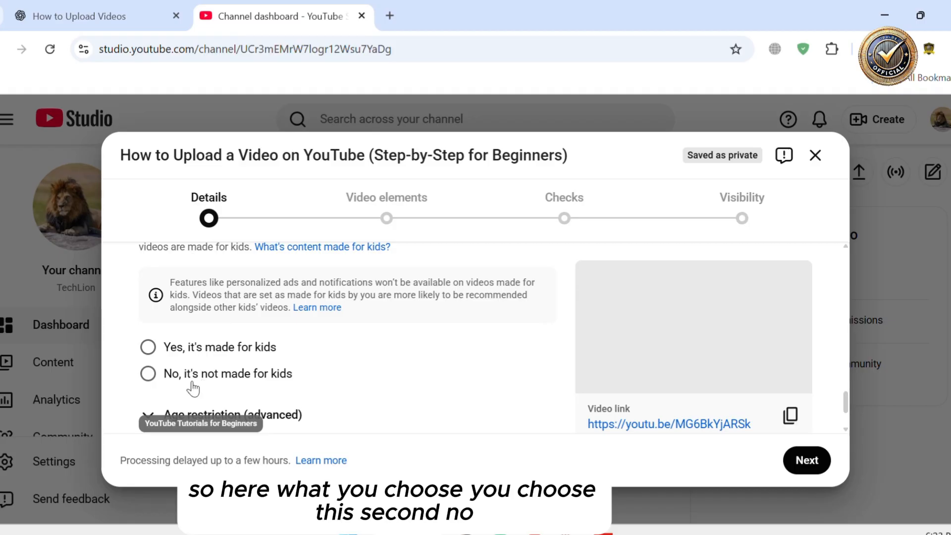
pyautogui.click(148, 375)
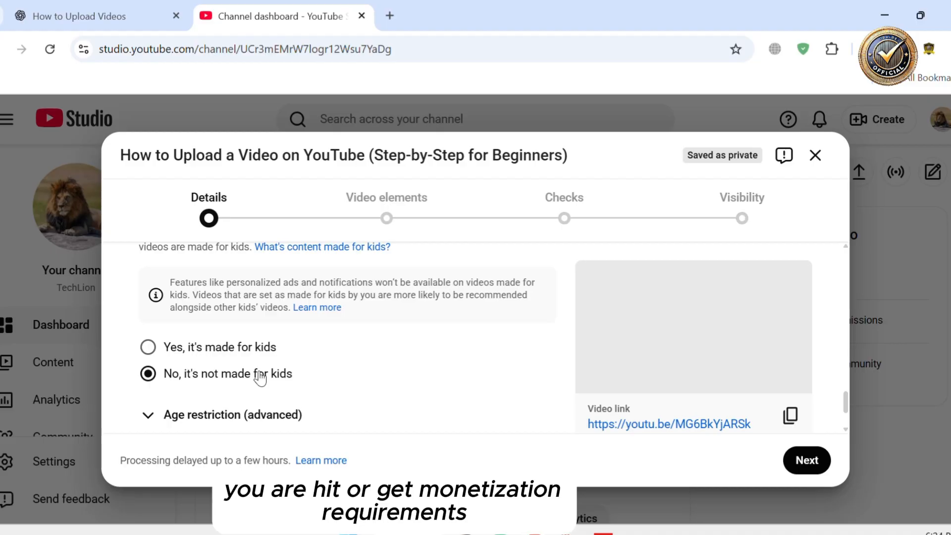
# Show the additional video details such as age restriction and paid promotion
pyautogui.scroll(-3, 344, 378)
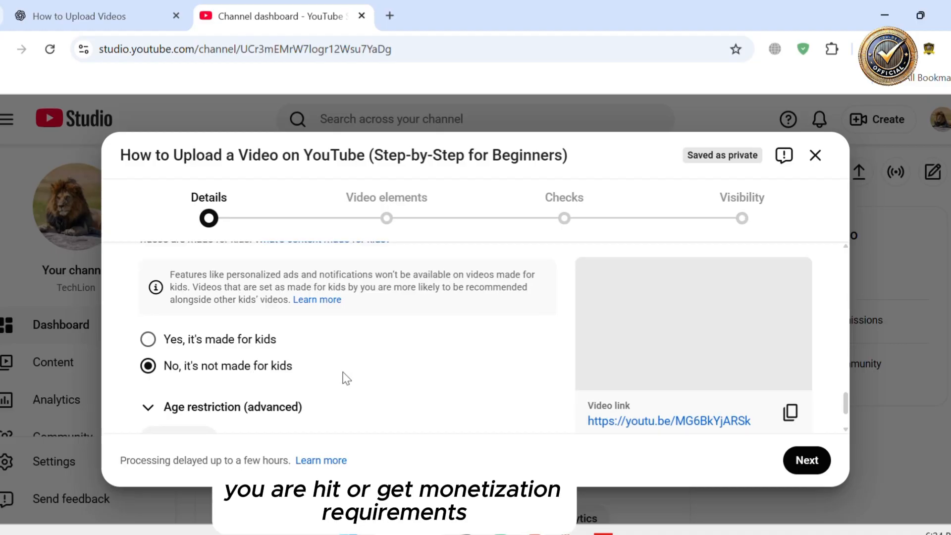
pyautogui.click(202, 366)
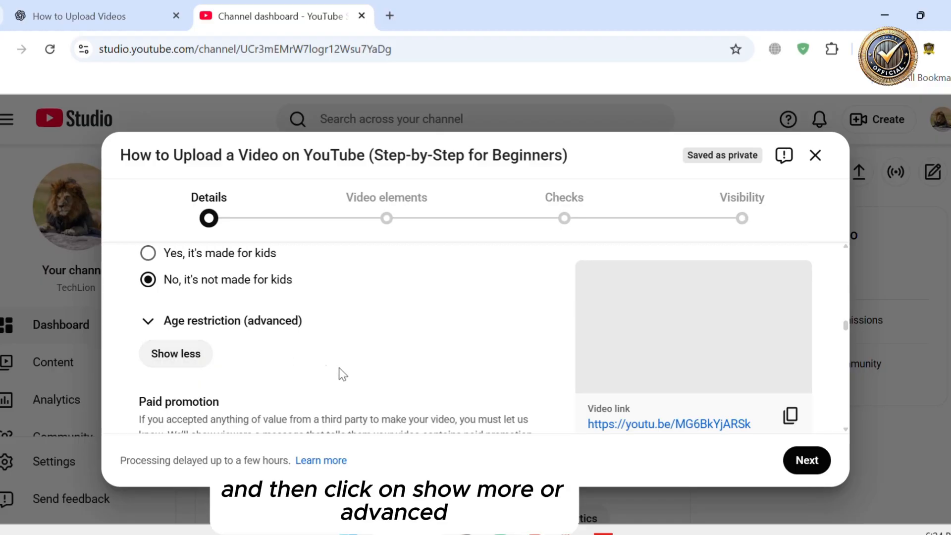
pyautogui.scroll(-3, 355, 376)
pyautogui.scroll(1, 356, 375)
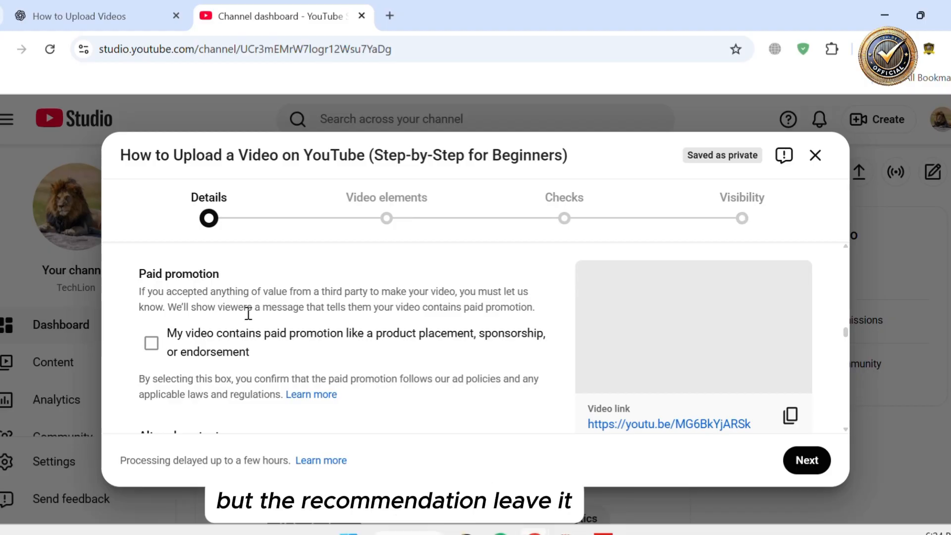
pyautogui.scroll(-1, 206, 359)
pyautogui.scroll(-2, 203, 364)
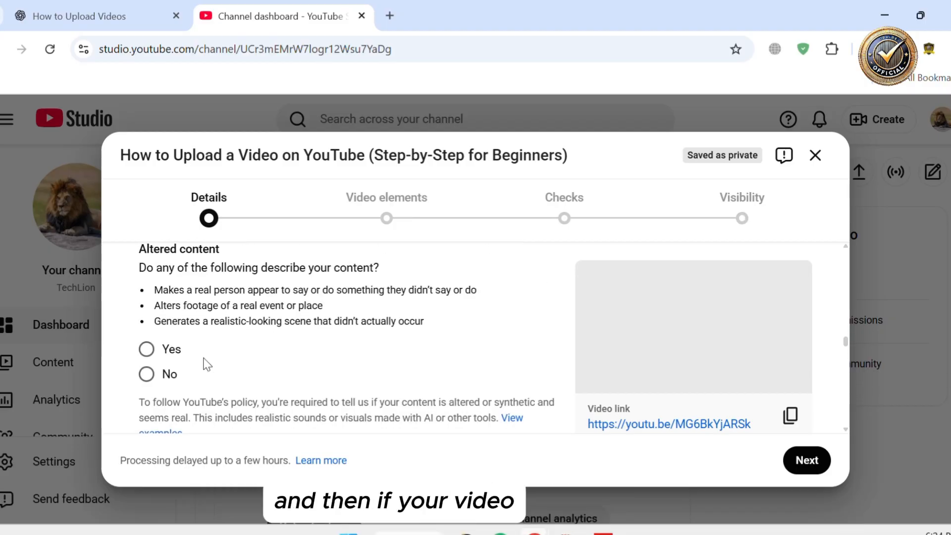
# Answer No to the altered content question
pyautogui.moveTo(144, 261); pyautogui.dragTo(328, 391)
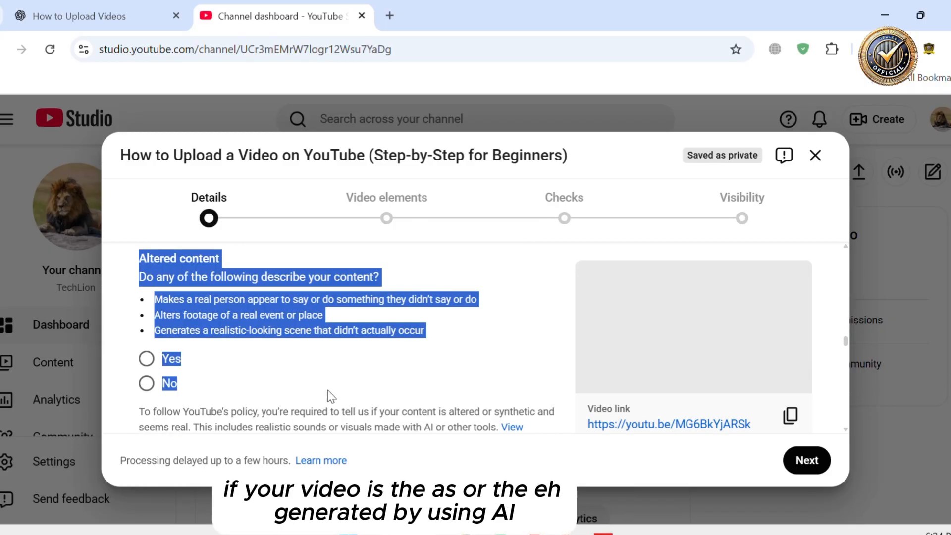
pyautogui.click(235, 378)
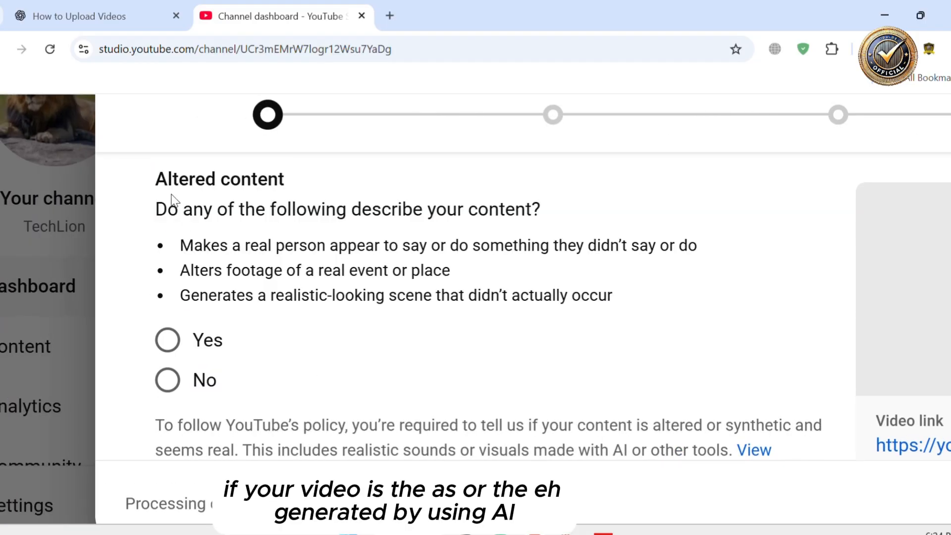
pyautogui.moveTo(158, 176); pyautogui.dragTo(237, 396)
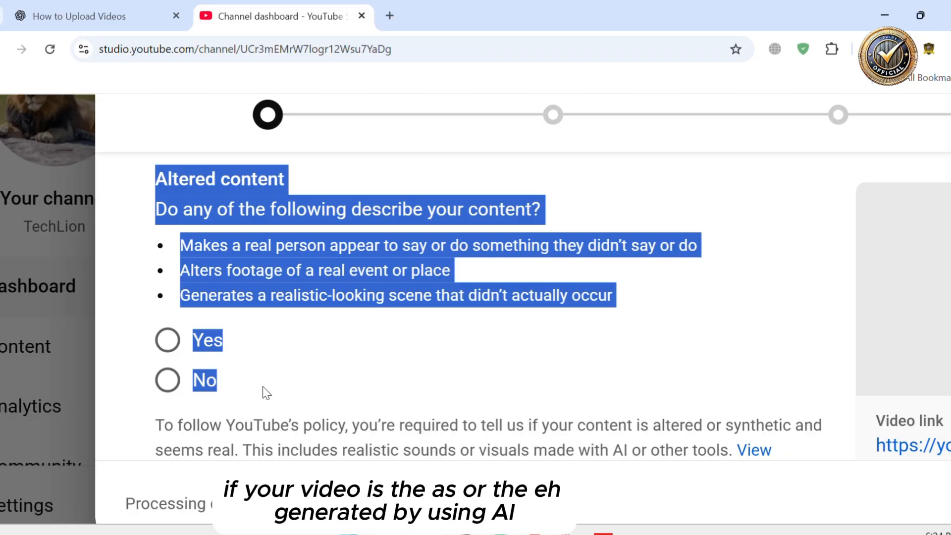
pyautogui.click(266, 348)
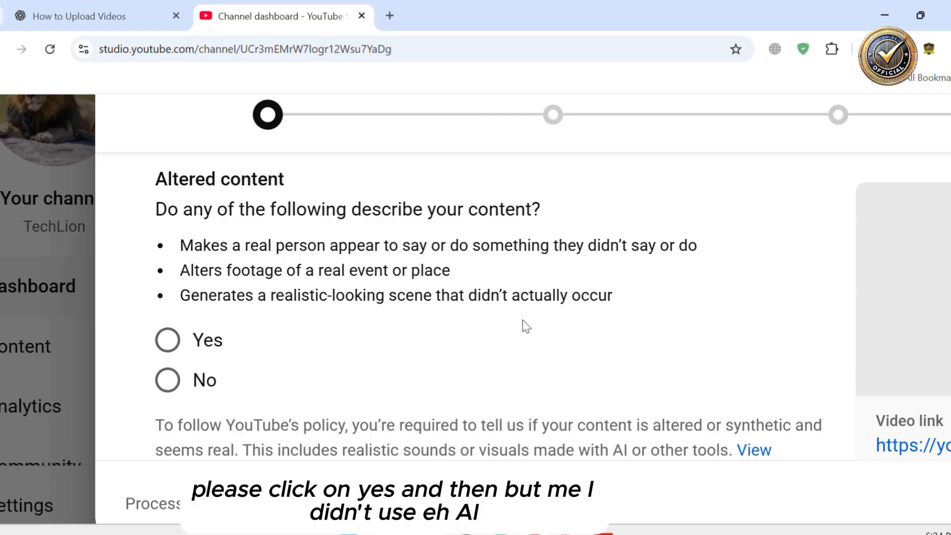
pyautogui.click(205, 340)
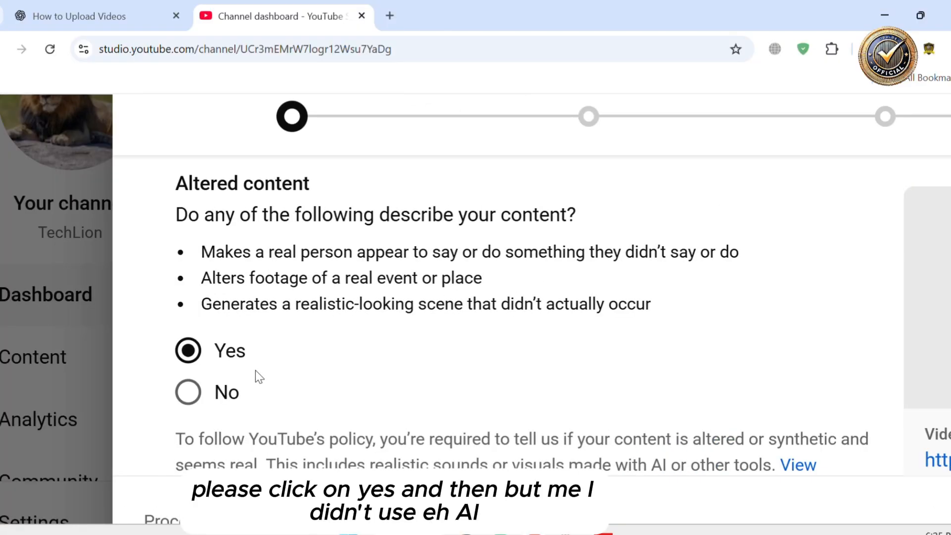
pyautogui.click(188, 392)
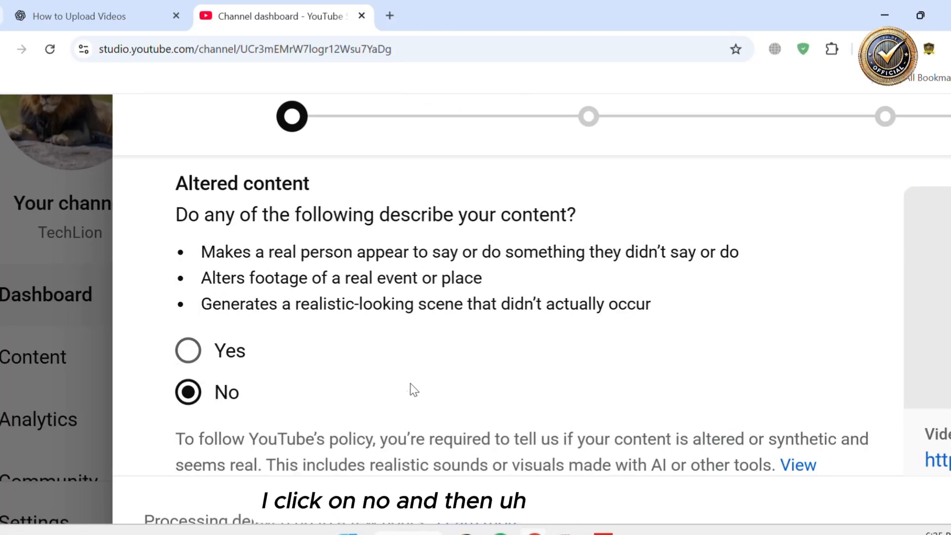
# Try to invite the Uburezi Rwanda TV channel as a collaborator on the video
pyautogui.scroll(-2, 411, 388)
pyautogui.scroll(-4, 413, 391)
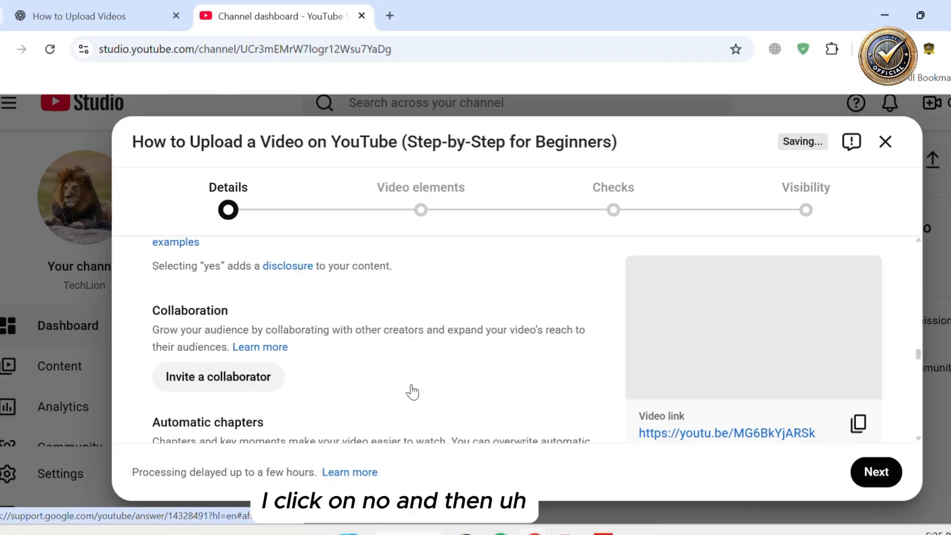
pyautogui.scroll(2, 411, 391)
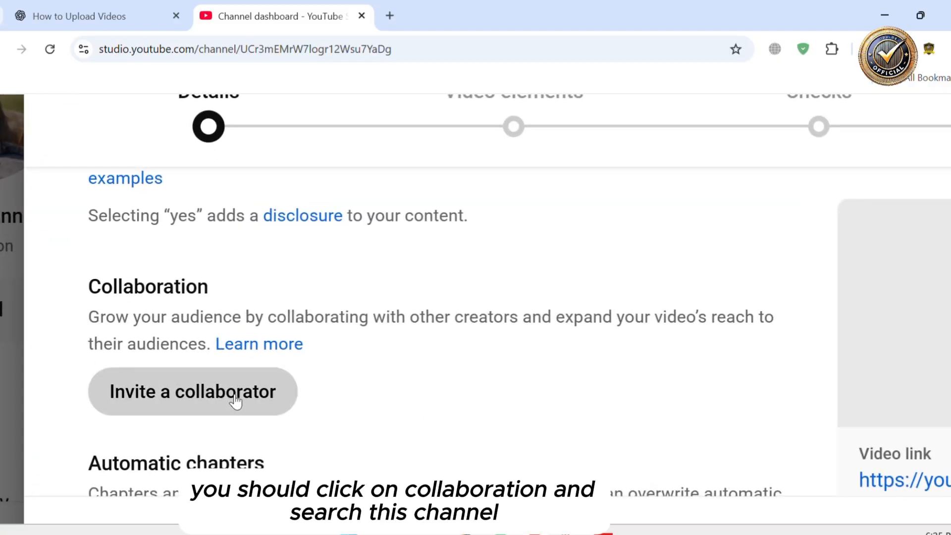
pyautogui.click(235, 399)
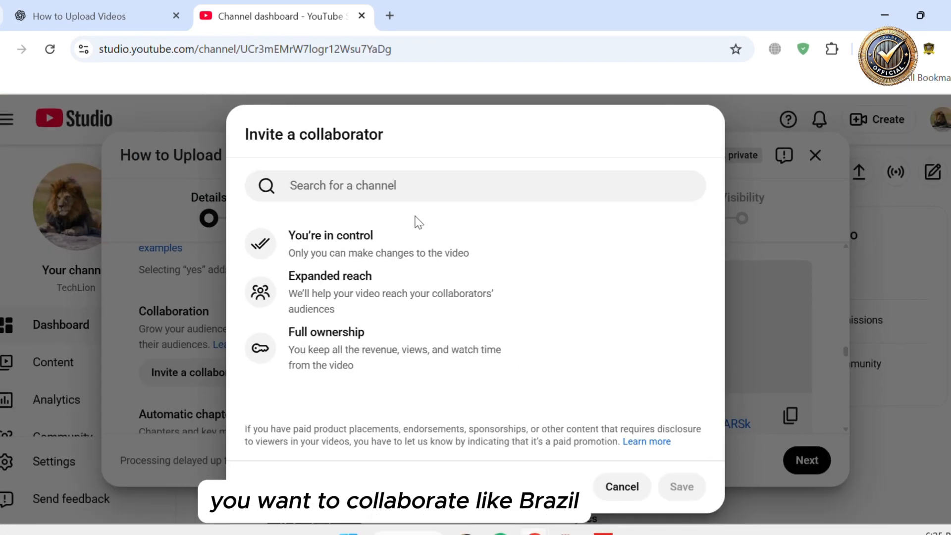
pyautogui.click(406, 190)
pyautogui.write('ub')
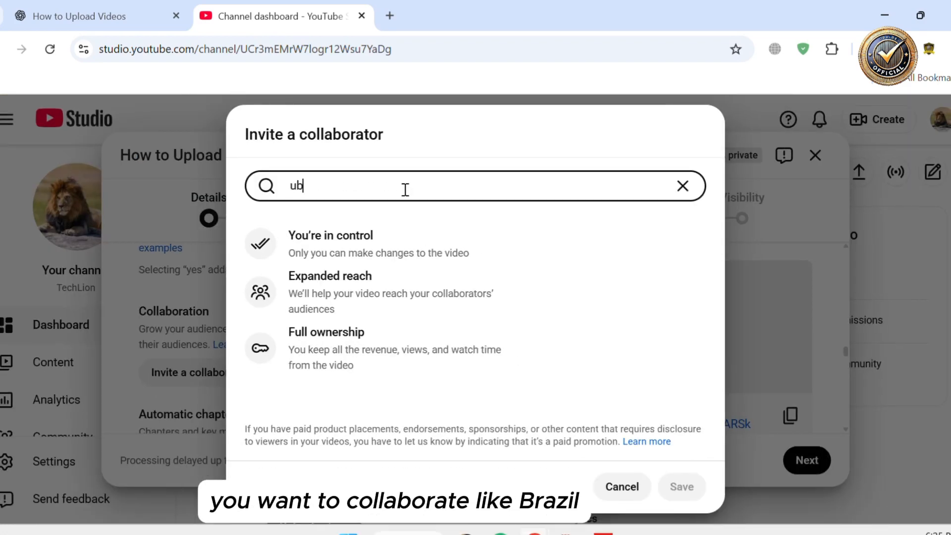
pyautogui.write('urezirwadat')
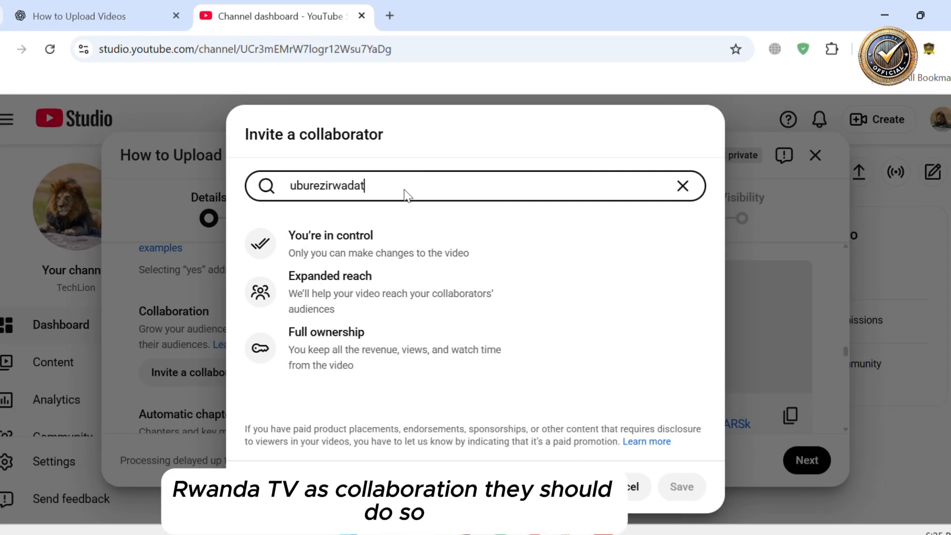
pyautogui.press('BackSpace')
pyautogui.write('tv')
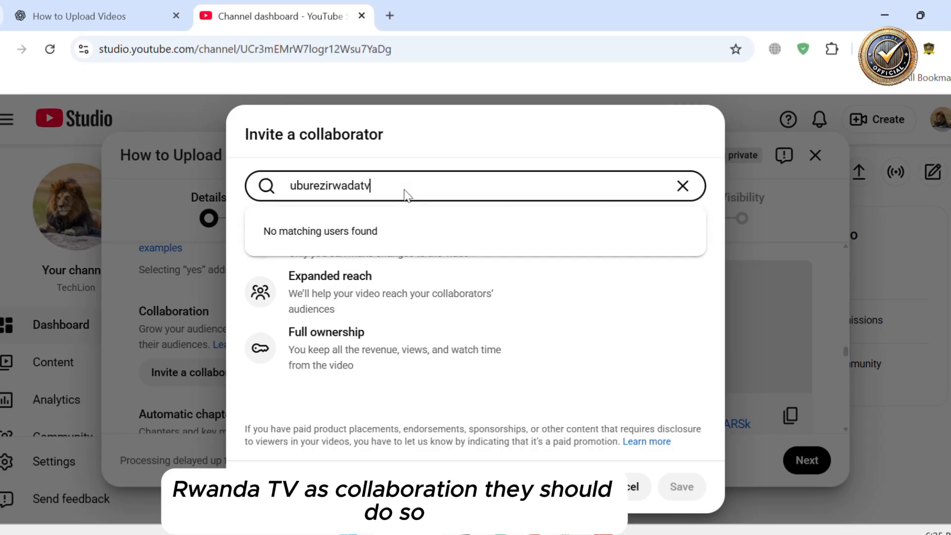
pyautogui.press('BackSpace')
pyautogui.press('BackSpace')
pyautogui.press('BackSpace')
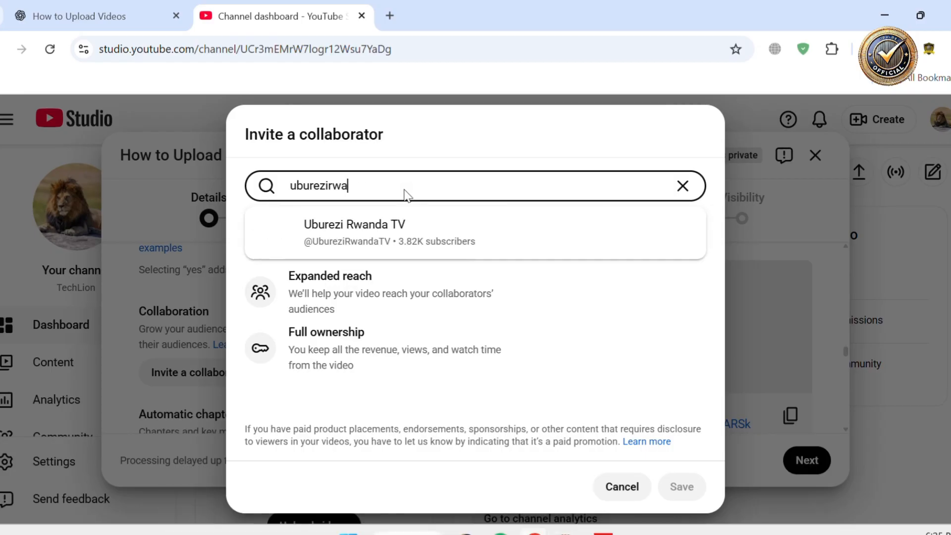
pyautogui.write('ndatv')
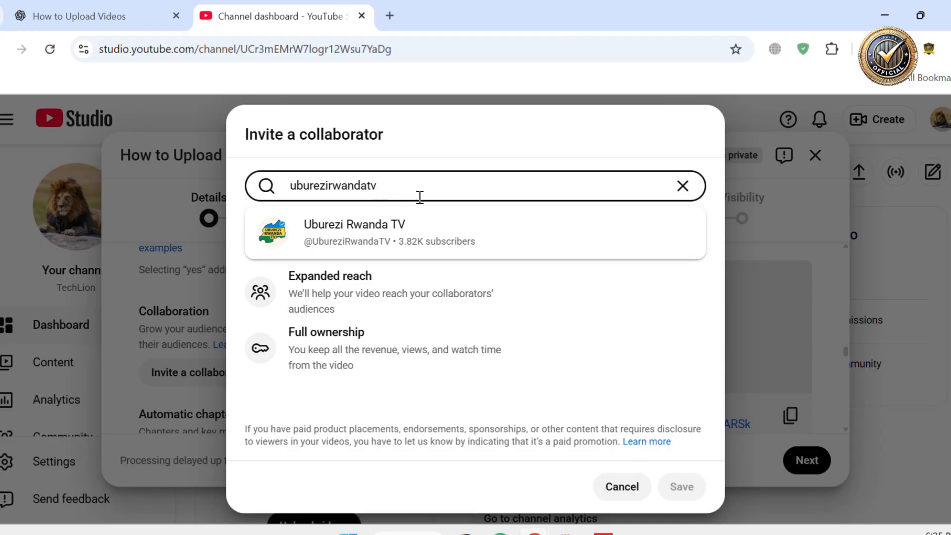
pyautogui.click(429, 221)
pyautogui.click(544, 461)
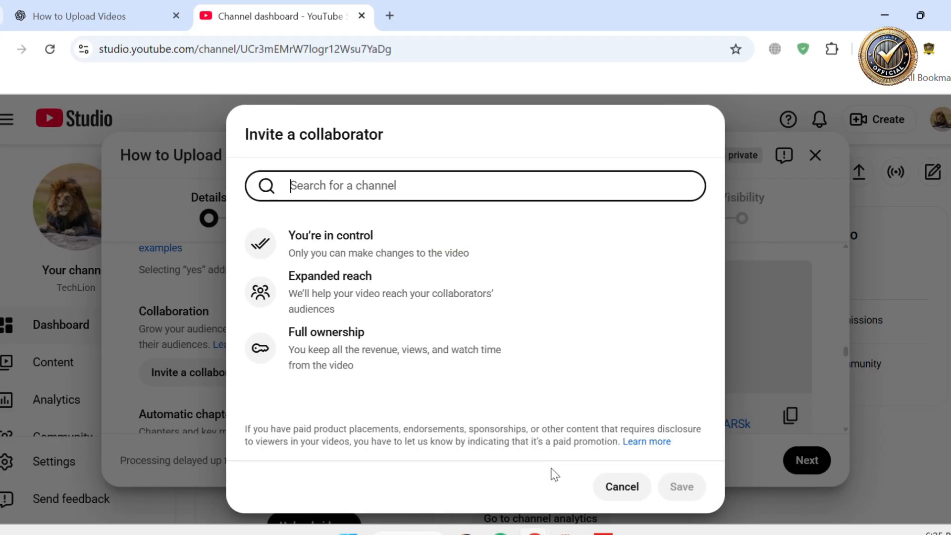
pyautogui.click(614, 486)
# Switch to ChatGPT and ask it to give the best keywords separated by comma
pyautogui.scroll(-7, 375, 376)
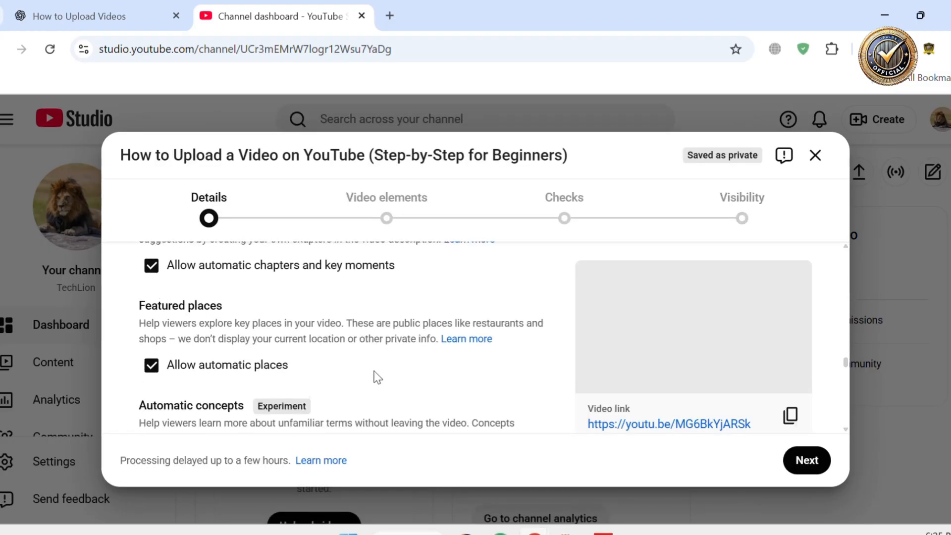
pyautogui.scroll(-2, 374, 376)
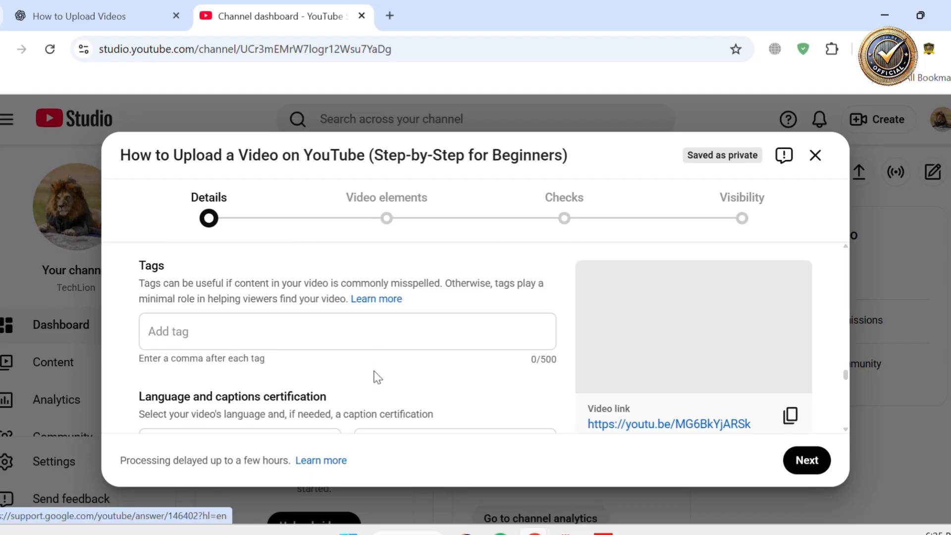
pyautogui.click(336, 322)
pyautogui.click(104, 14)
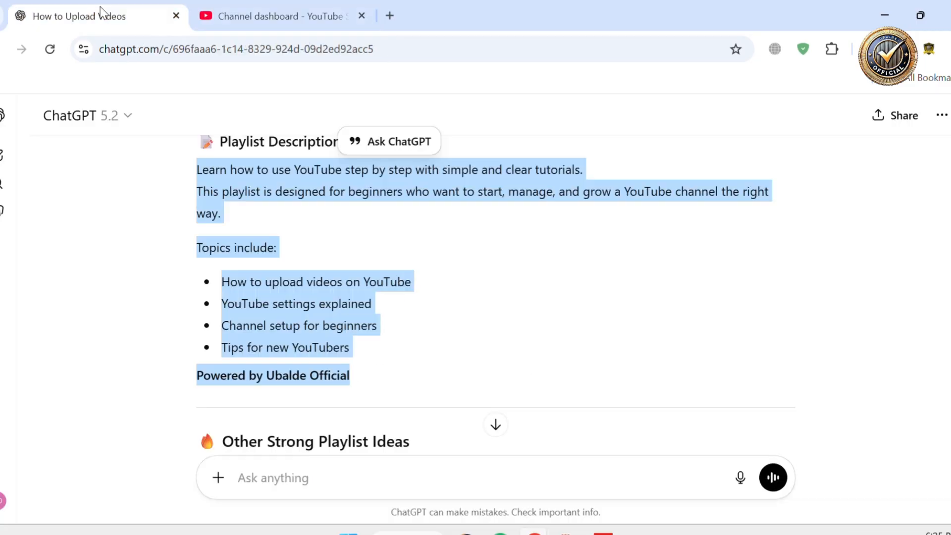
pyautogui.click(331, 466)
pyautogui.write('v')
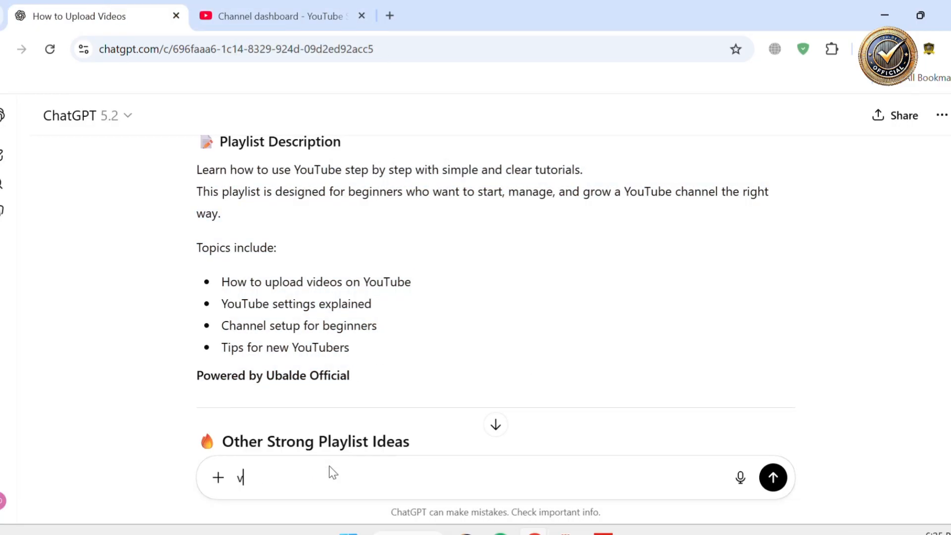
pyautogui.write('ive me best keywords separa')
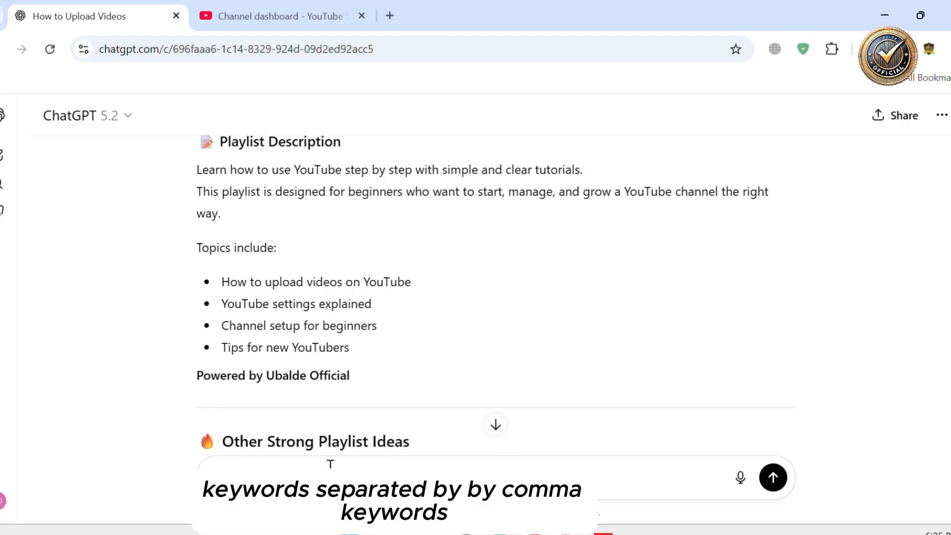
pyautogui.write('ted by comma')
pyautogui.press('Return')
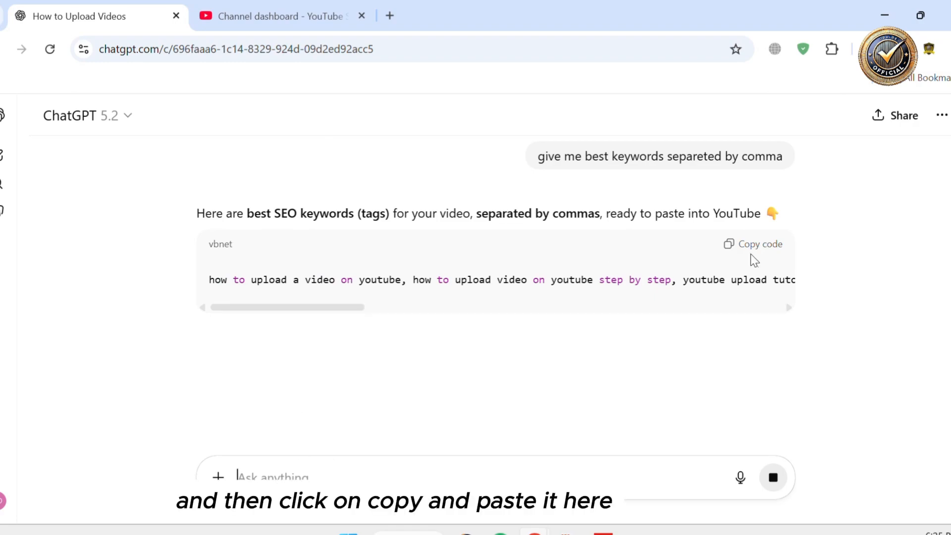
# Copy ChatGPT's keyword list and paste it into the video's Tags field in YouTube Studio
pyautogui.click(741, 245)
pyautogui.click(280, 18)
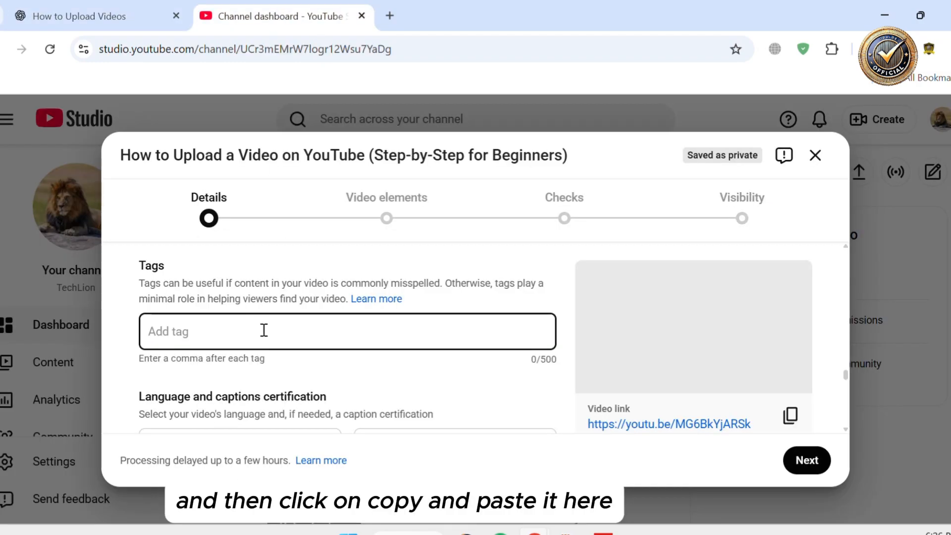
pyautogui.hotkey('ctrl', 'v')
pyautogui.scroll(-10, 265, 341)
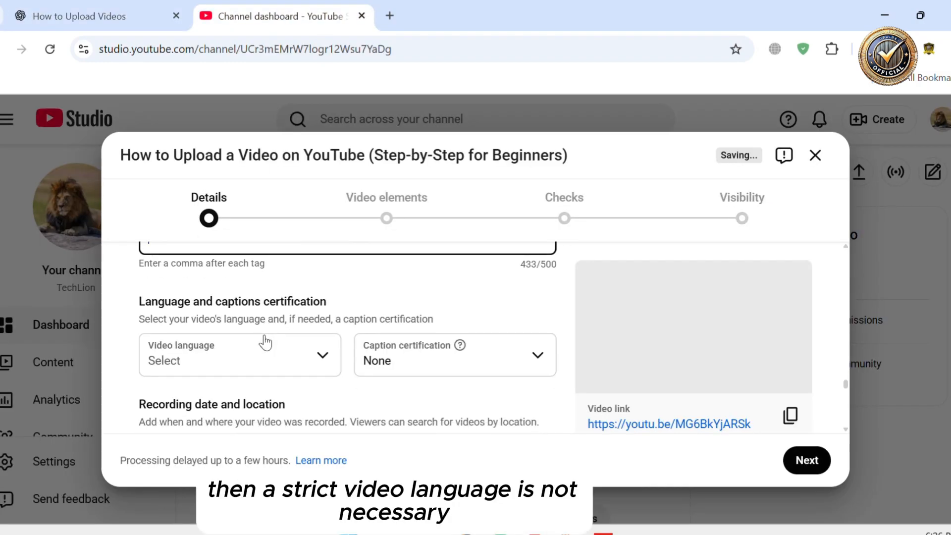
# Set the video's recording date to Jan 20, 2026
pyautogui.click(309, 316)
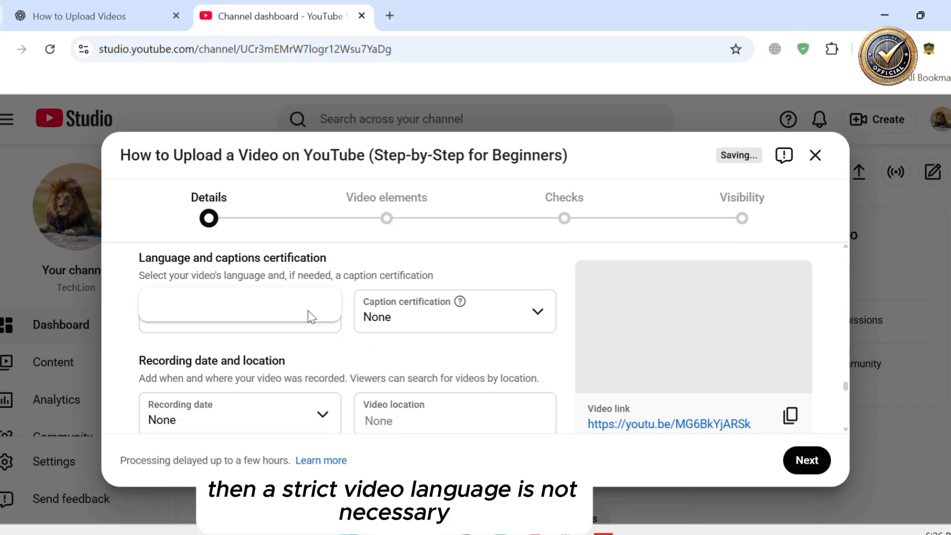
pyautogui.click(441, 350)
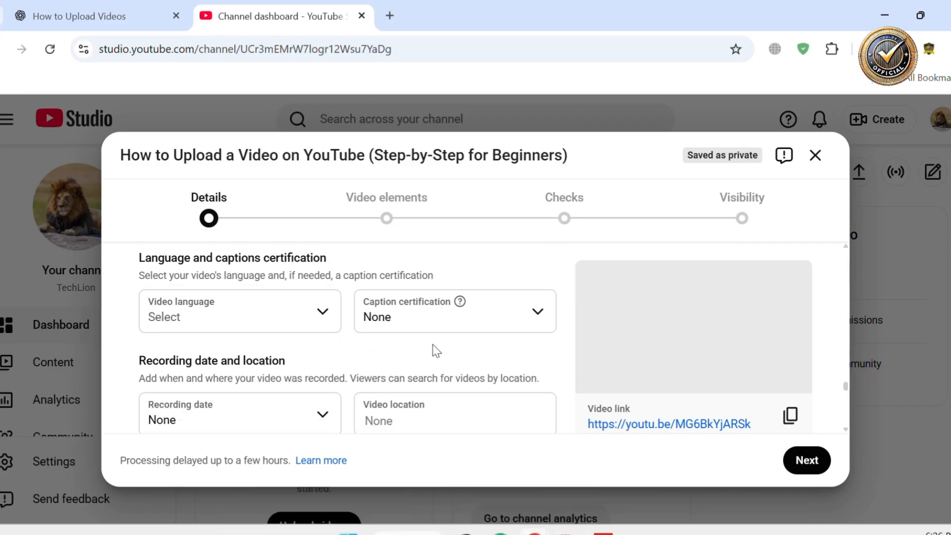
pyautogui.scroll(-1, 436, 352)
pyautogui.scroll(-3, 443, 369)
pyautogui.scroll(1, 422, 369)
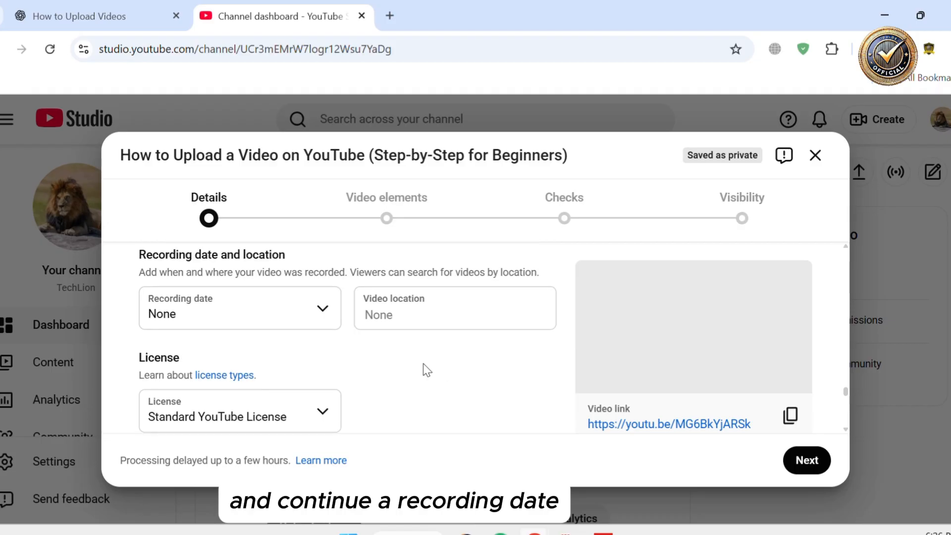
pyautogui.click(261, 322)
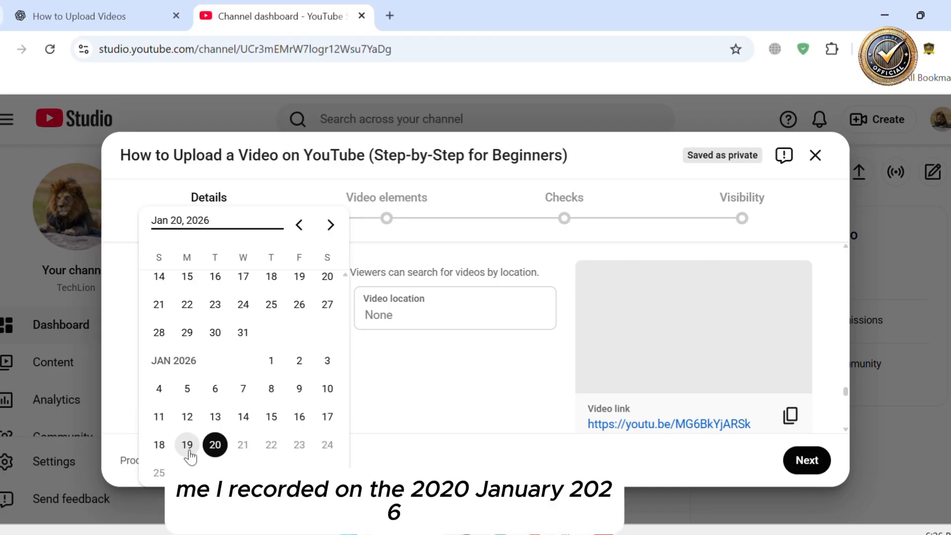
pyautogui.click(215, 447)
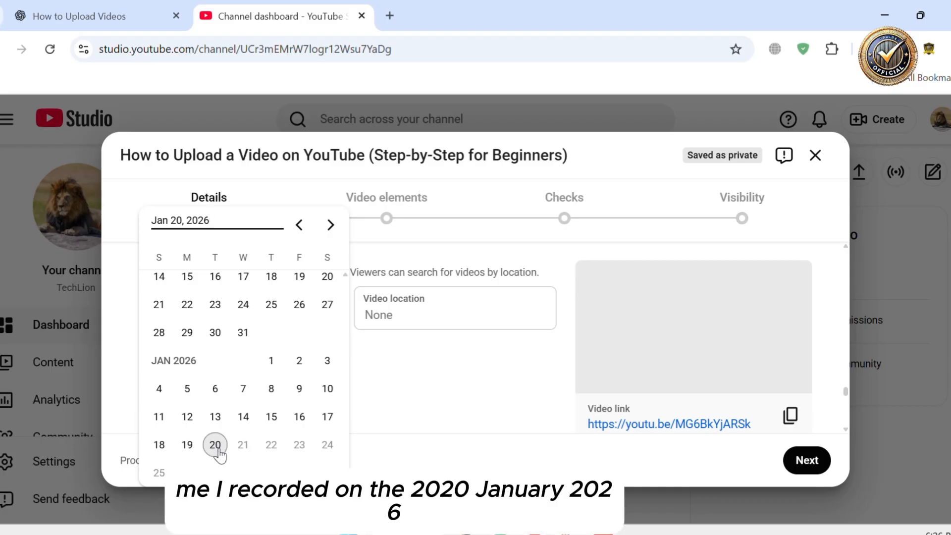
pyautogui.click(219, 447)
# Leave the remaining details unchanged and proceed to the Video elements step
pyautogui.click(414, 313)
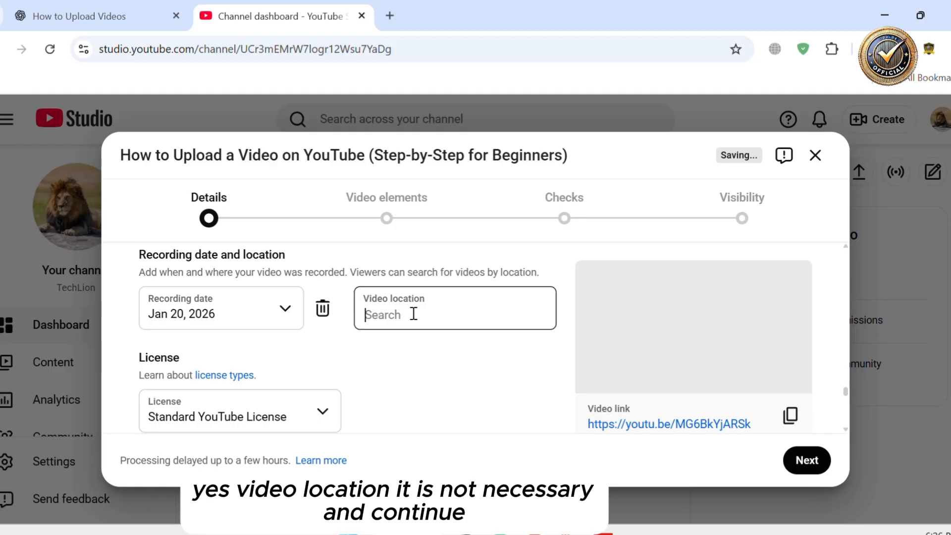
pyautogui.scroll(-5, 421, 352)
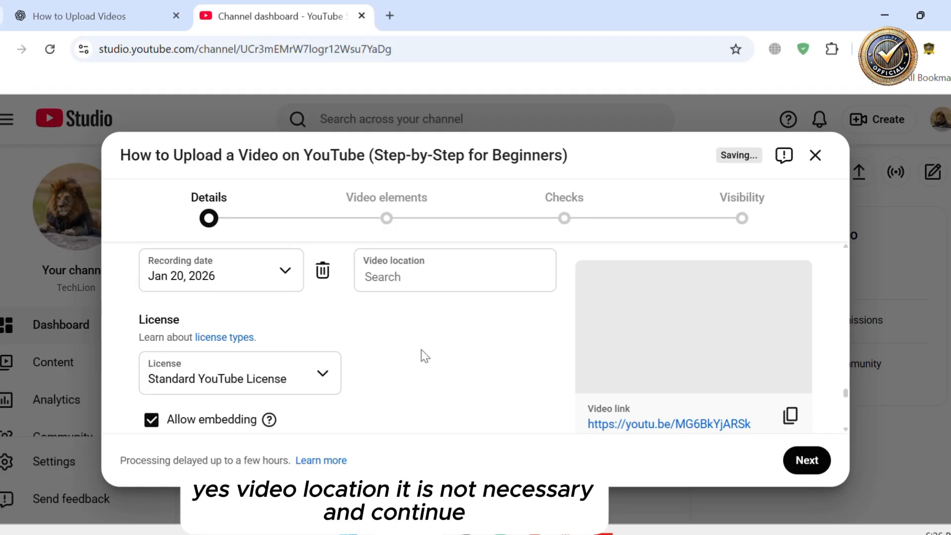
pyautogui.scroll(-8, 421, 350)
pyautogui.scroll(6, 421, 349)
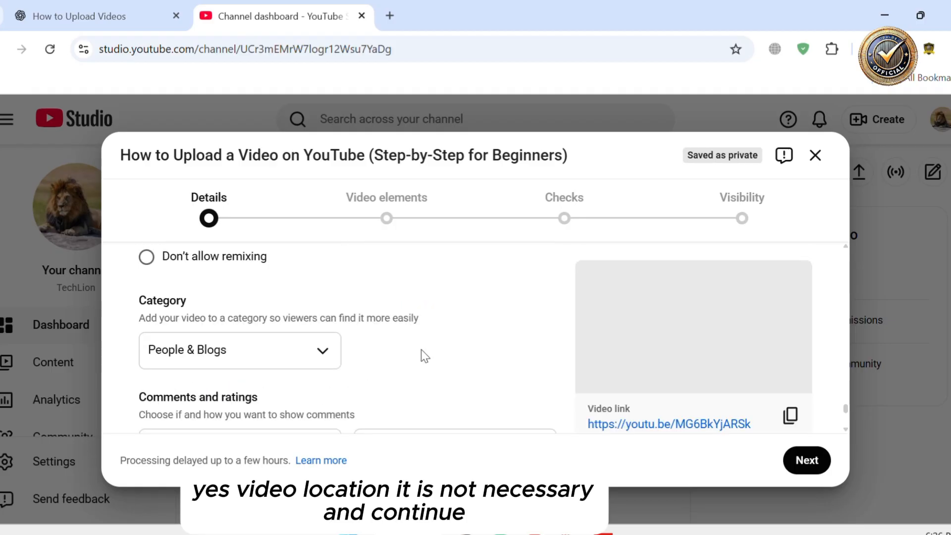
pyautogui.scroll(1, 421, 350)
pyautogui.scroll(4, 420, 350)
pyautogui.click(384, 213)
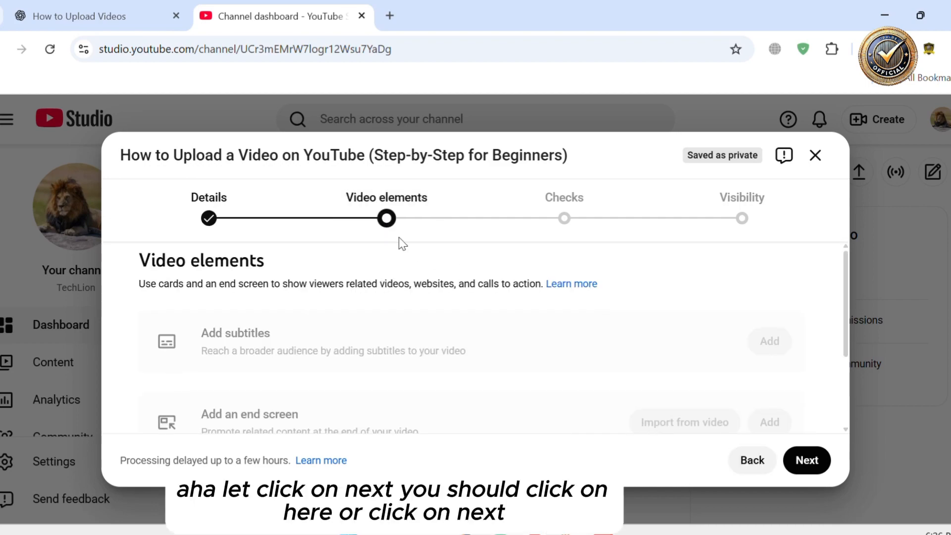
# Look over the video elements options for subtitles, end screen and cards
pyautogui.scroll(5, 633, 315)
pyautogui.hscroll(4, 634, 316)
pyautogui.scroll(-1, 634, 315)
pyautogui.scroll(-4, 634, 312)
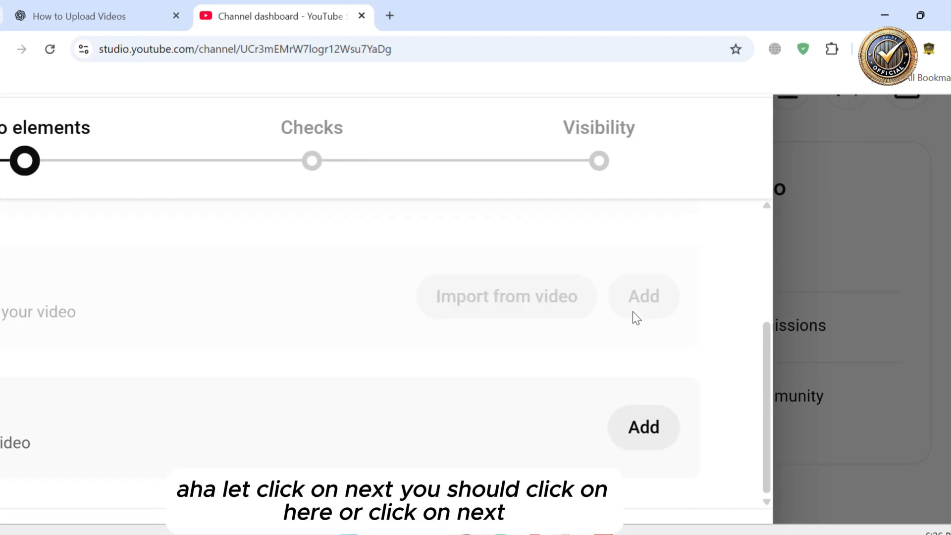
pyautogui.scroll(-1, 588, 417)
pyautogui.scroll(-5, 589, 423)
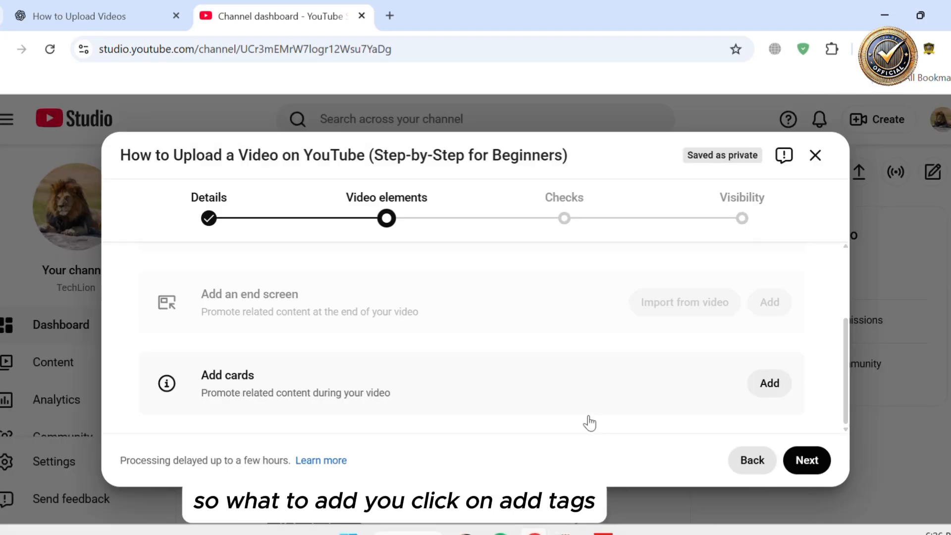
pyautogui.scroll(3, 462, 358)
pyautogui.scroll(-3, 483, 358)
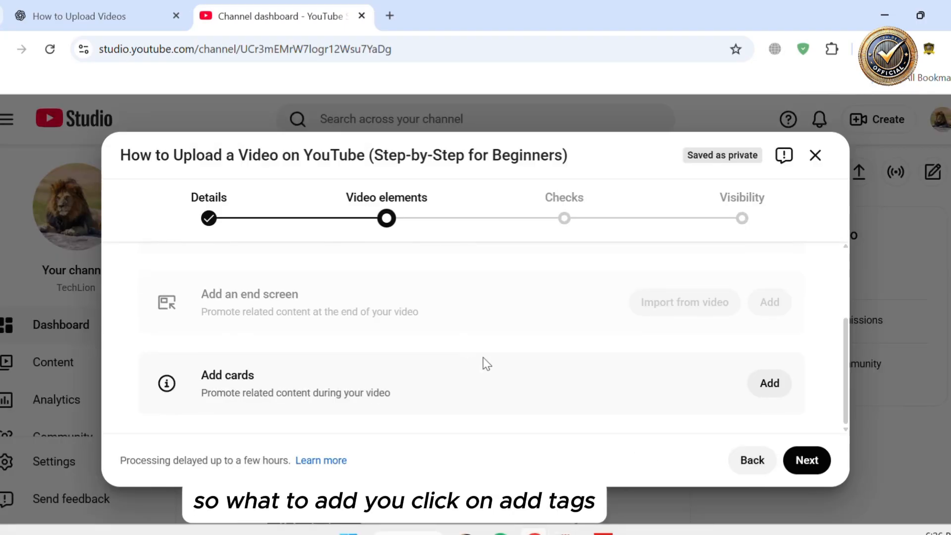
# Add a video card linking to the Ubalde Official video 'How to Create a Website & ePortfolio for FREE'
pyautogui.click(769, 384)
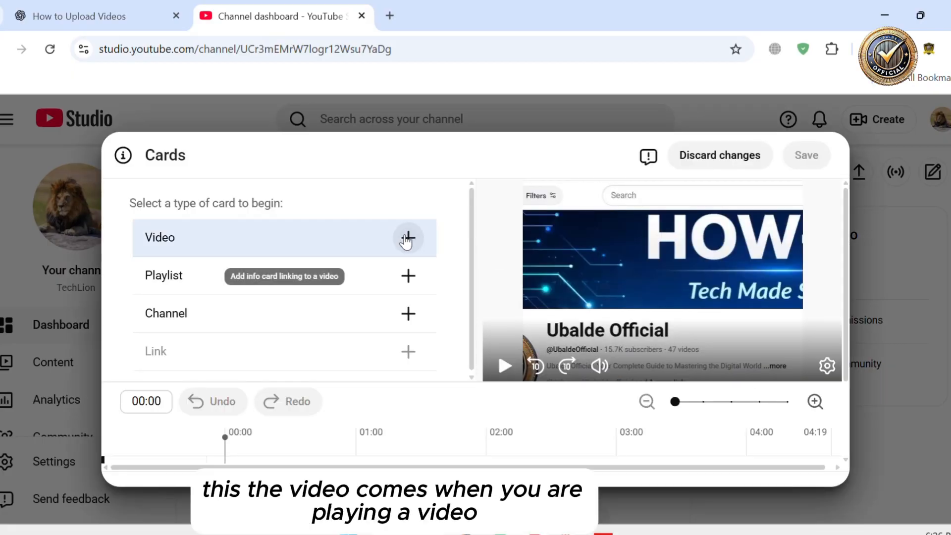
pyautogui.click(407, 237)
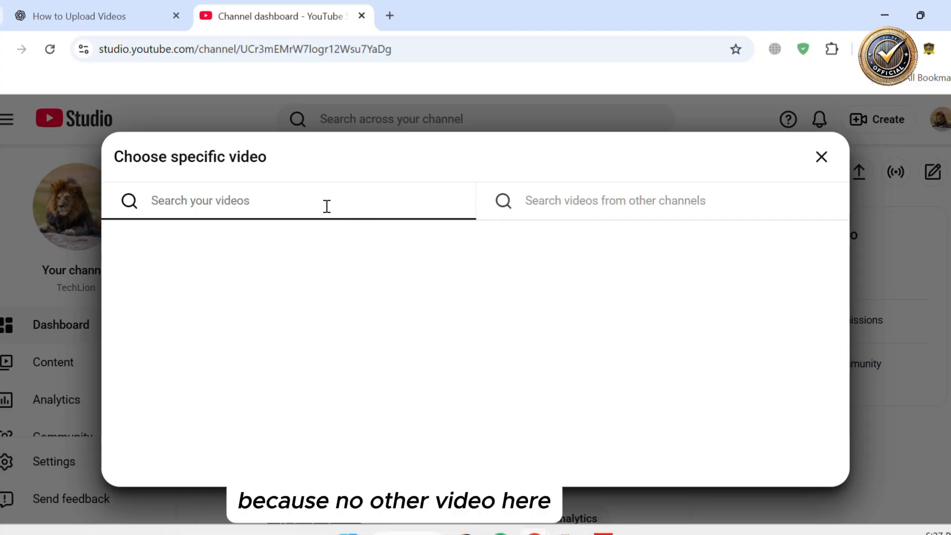
pyautogui.click(622, 193)
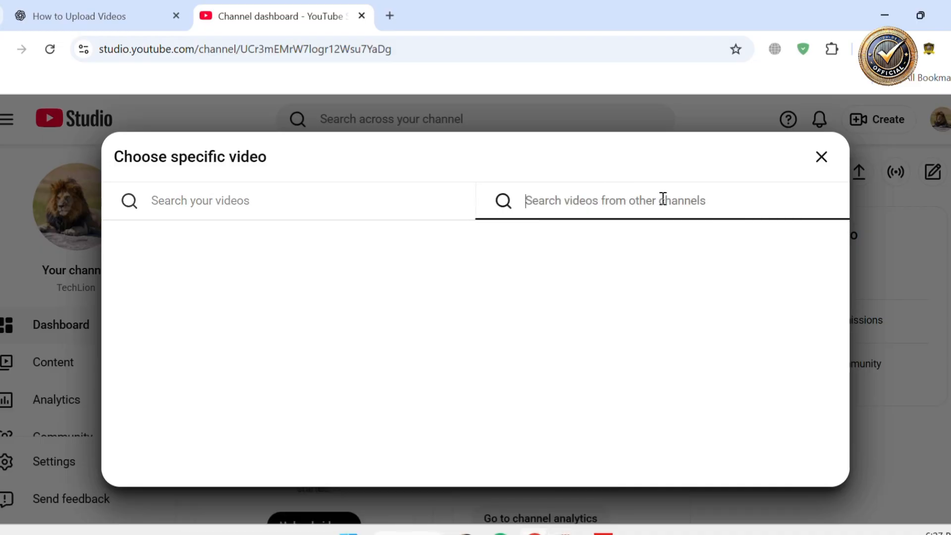
pyautogui.write('ubal')
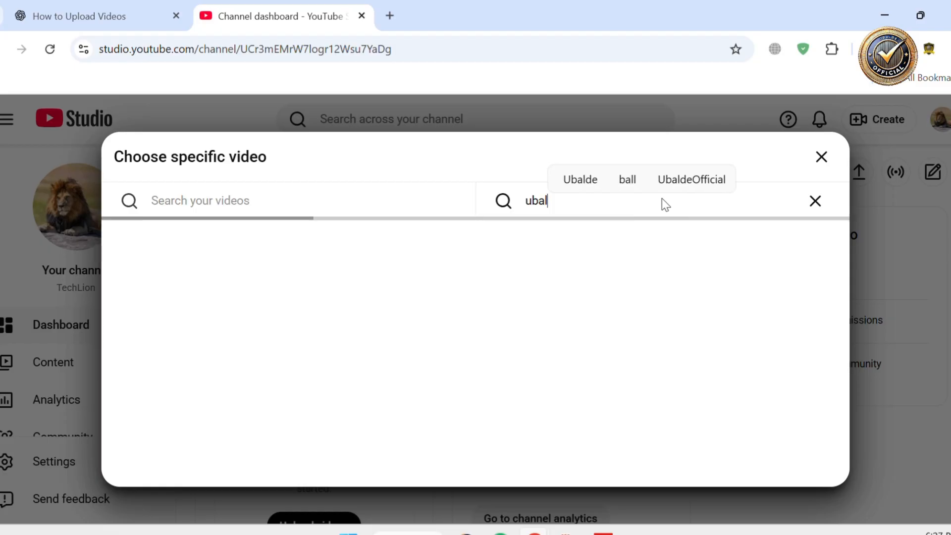
pyautogui.write('de official')
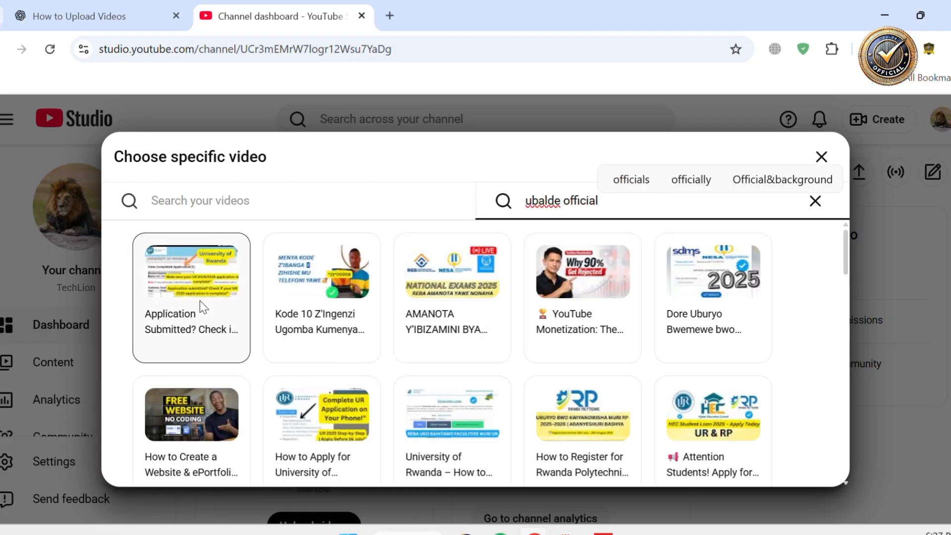
pyautogui.click(206, 450)
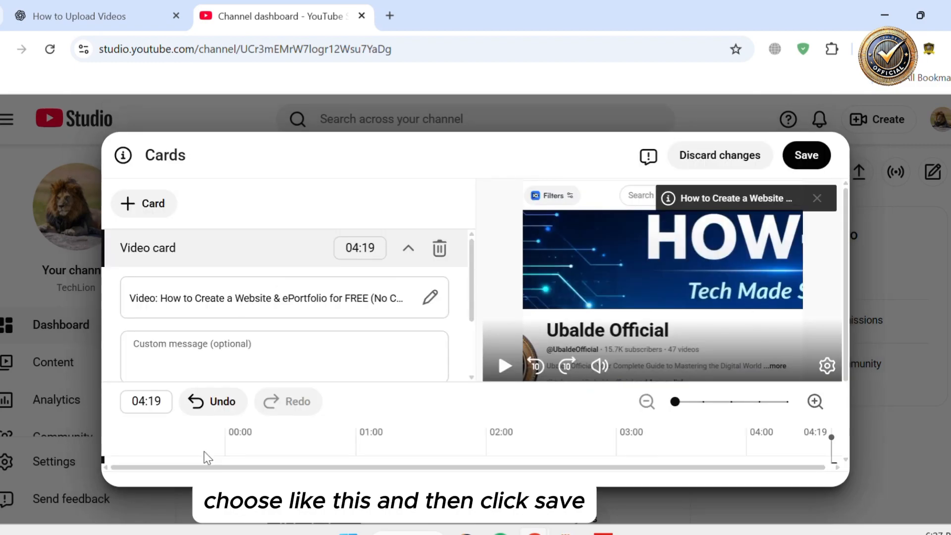
# Save the video card settings
pyautogui.click(801, 164)
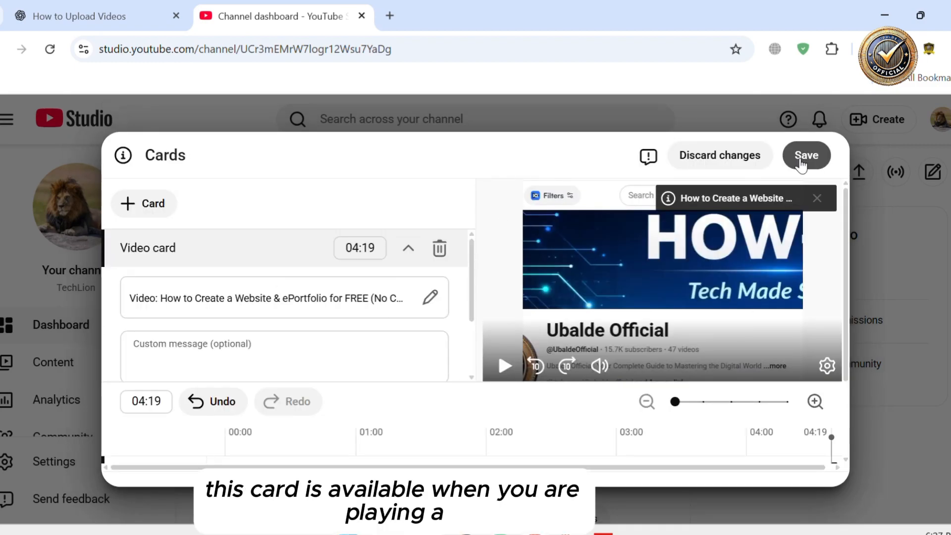
pyautogui.click(85, 16)
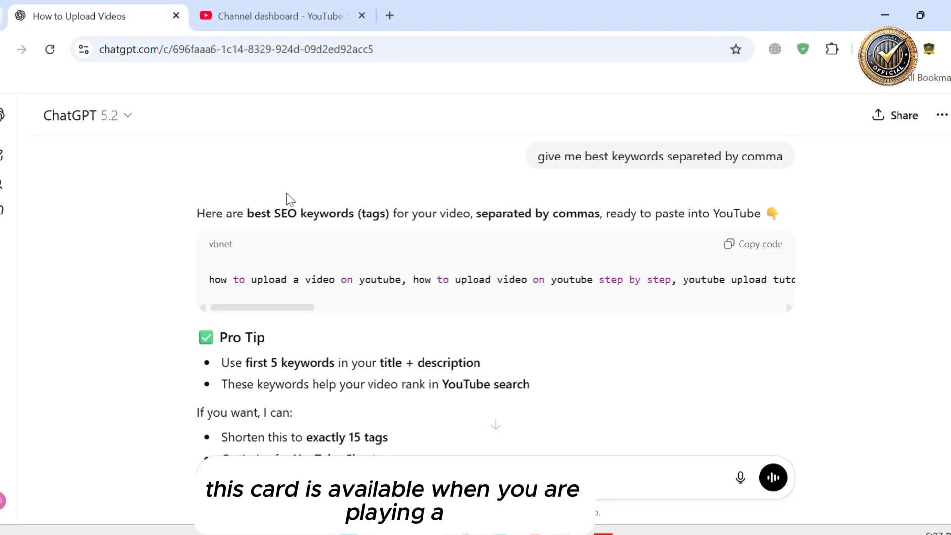
pyautogui.click(278, 16)
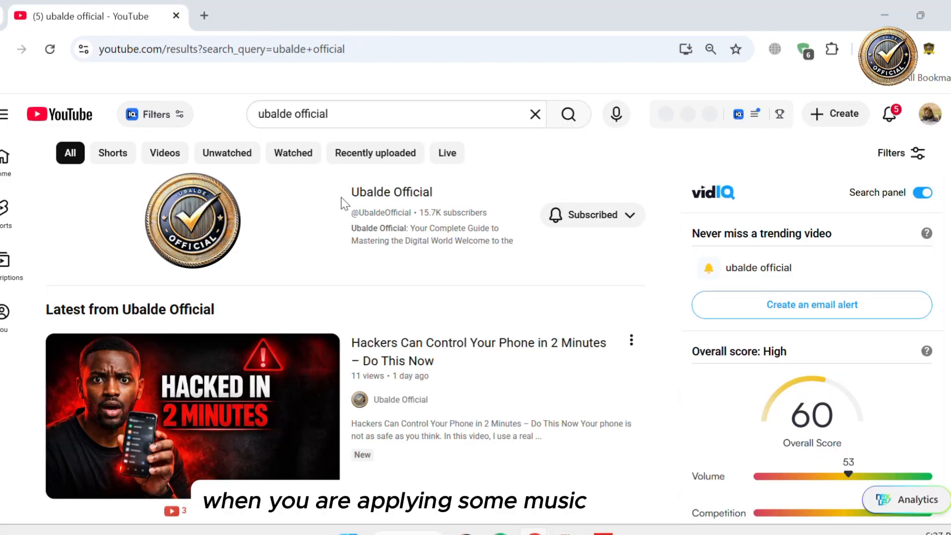
# Play a Ubalde Official video and examine how its cards appear below the description
pyautogui.click(261, 403)
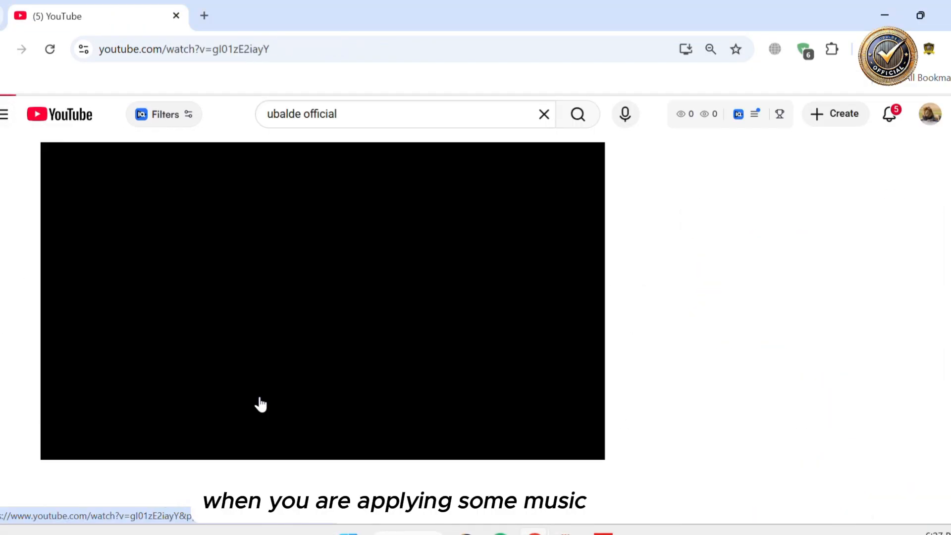
pyautogui.click(260, 398)
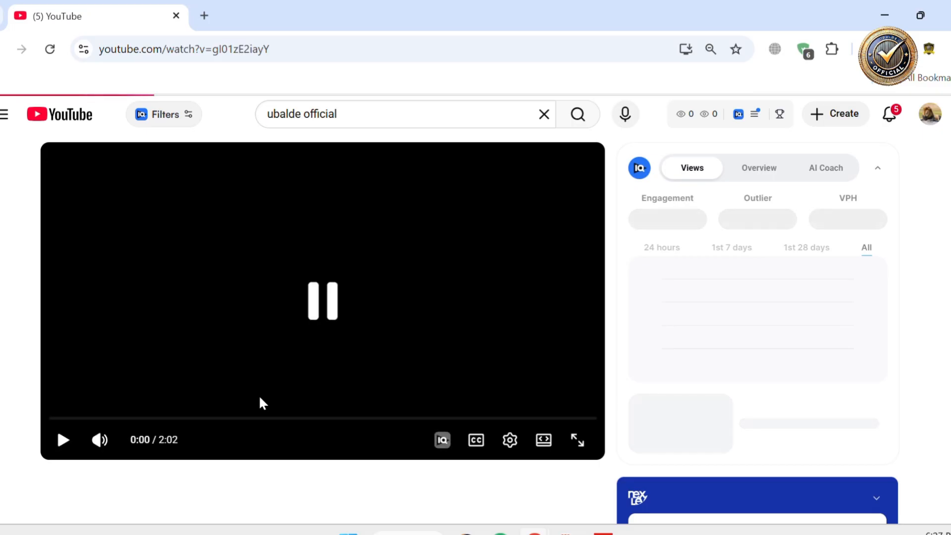
pyautogui.scroll(-2, 259, 397)
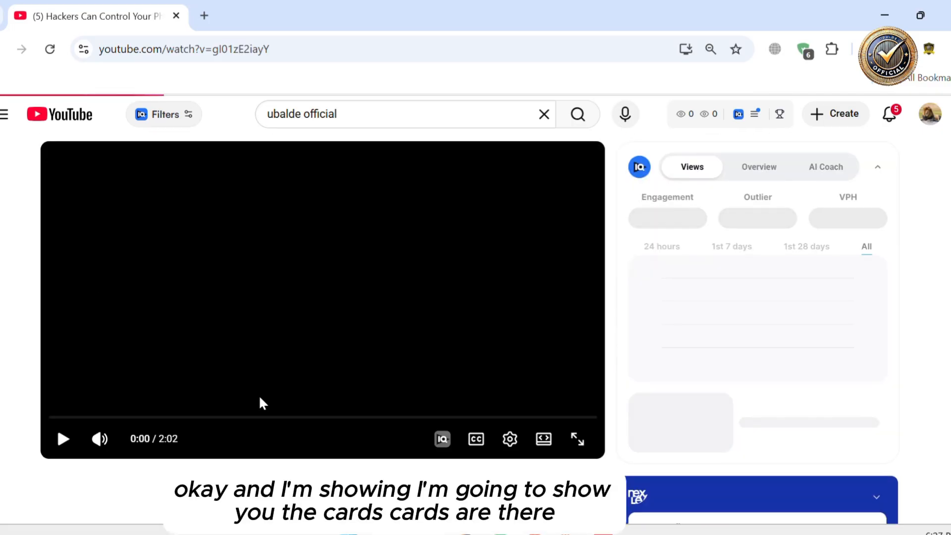
pyautogui.scroll(-3, 258, 394)
pyautogui.click(254, 403)
pyautogui.scroll(-20, 251, 403)
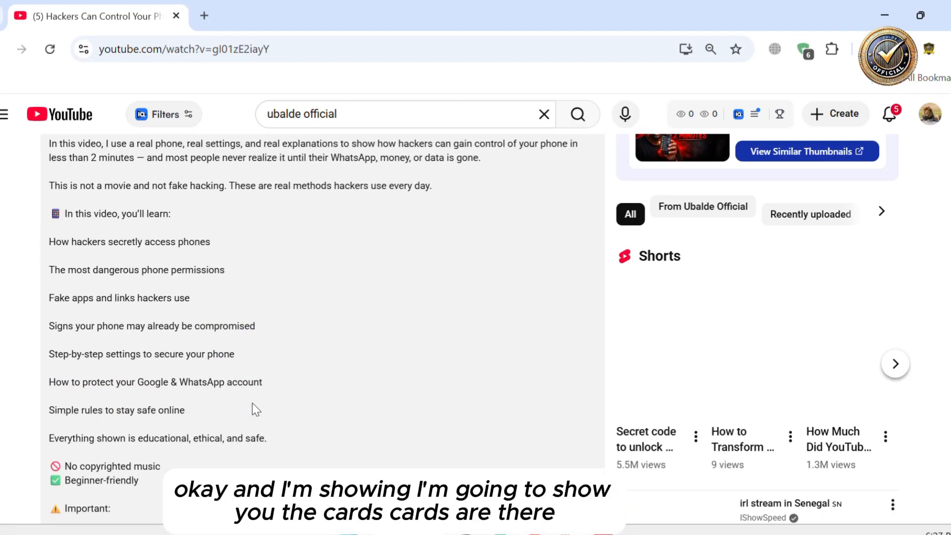
pyautogui.scroll(-2, 251, 402)
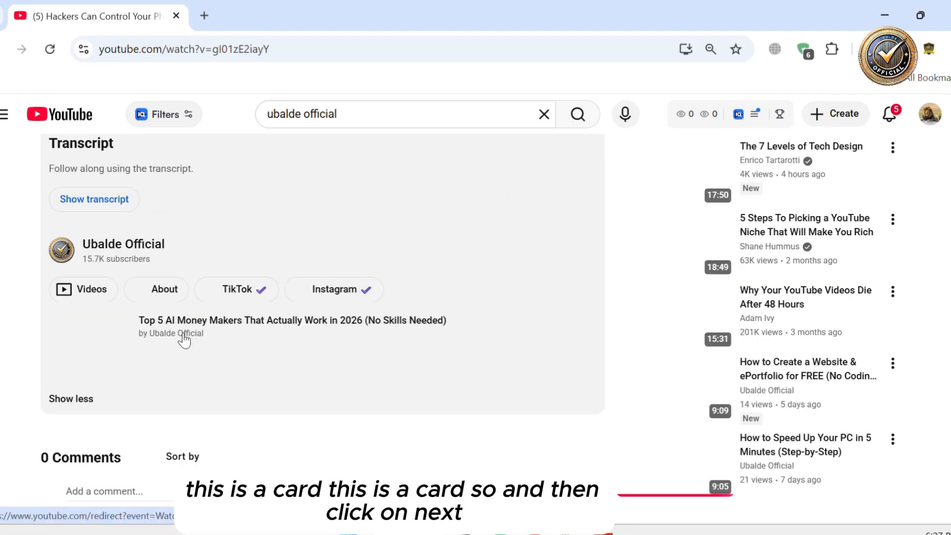
pyautogui.scroll(5, 233, 340)
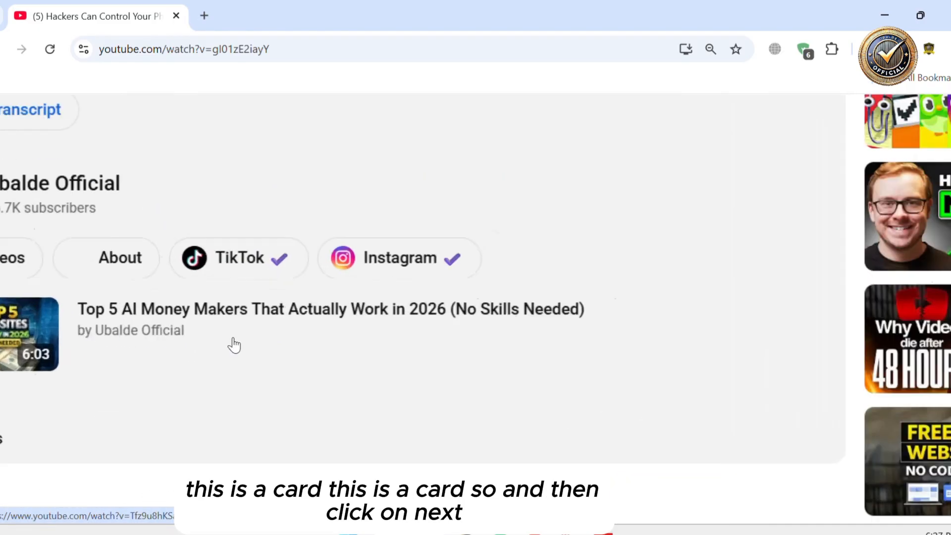
pyautogui.hscroll(-4, 233, 340)
pyautogui.scroll(5, 309, 338)
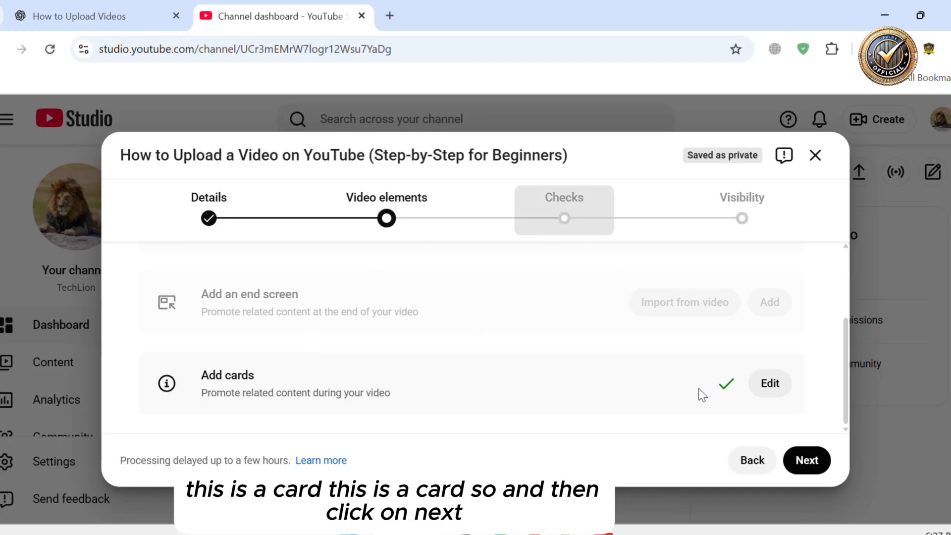
# Proceed past Video elements to the Checks step and review the copyright check section
pyautogui.scroll(1, 478, 340)
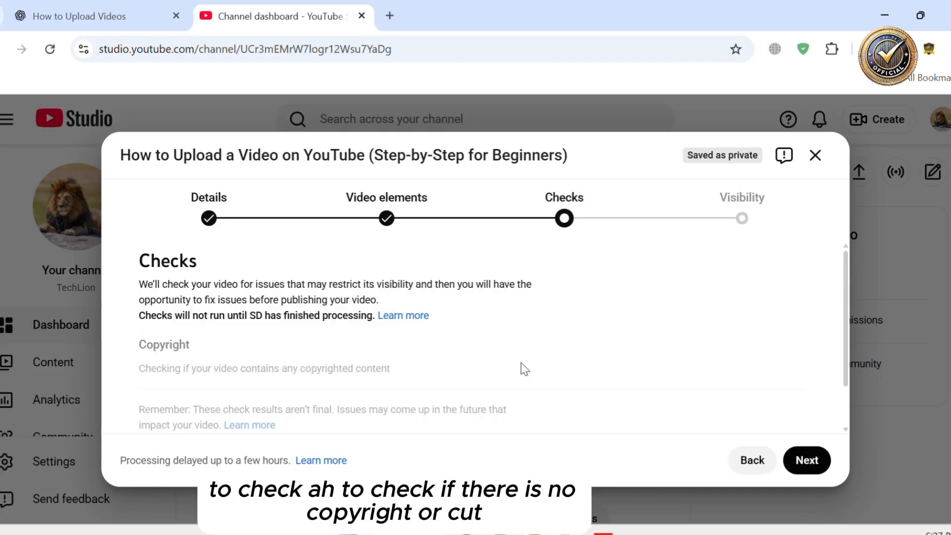
pyautogui.scroll(-1, 520, 368)
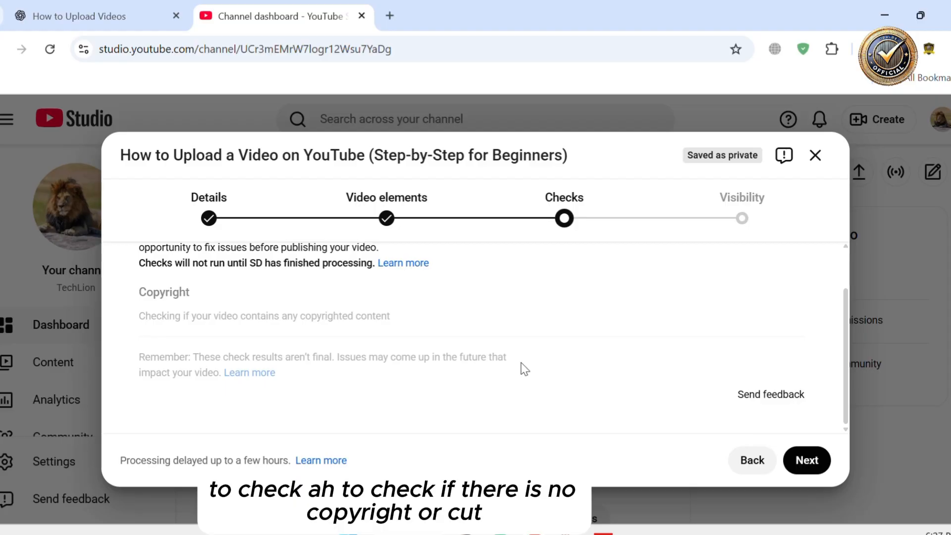
pyautogui.scroll(1, 524, 369)
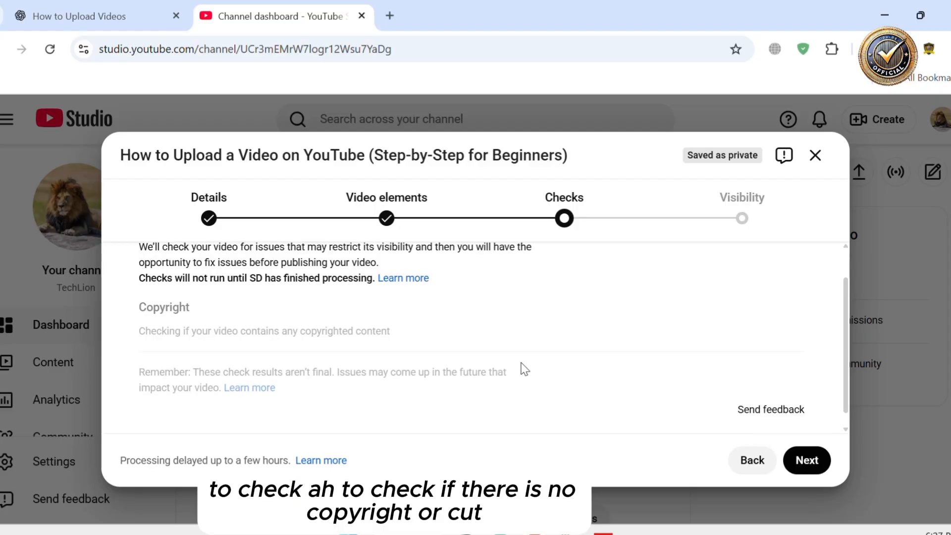
pyautogui.scroll(2, 435, 415)
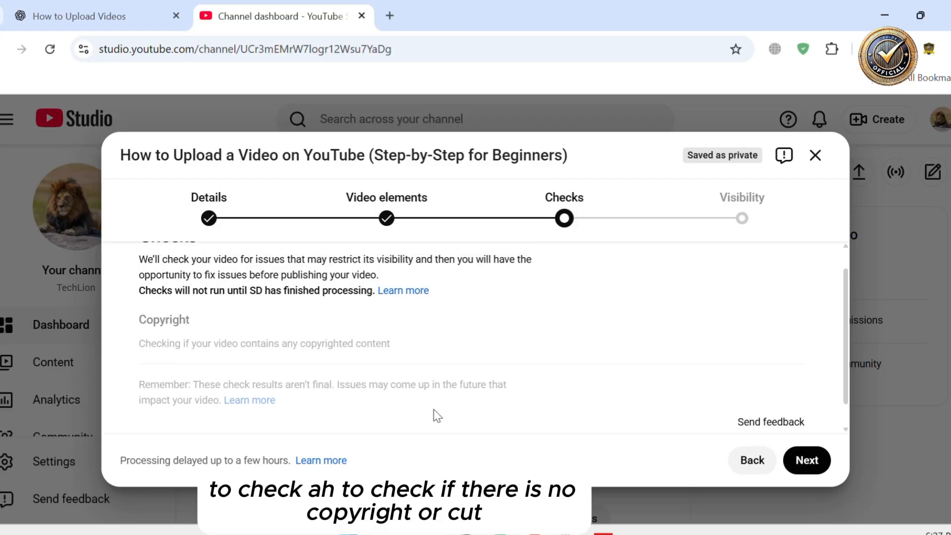
pyautogui.scroll(-1, 434, 415)
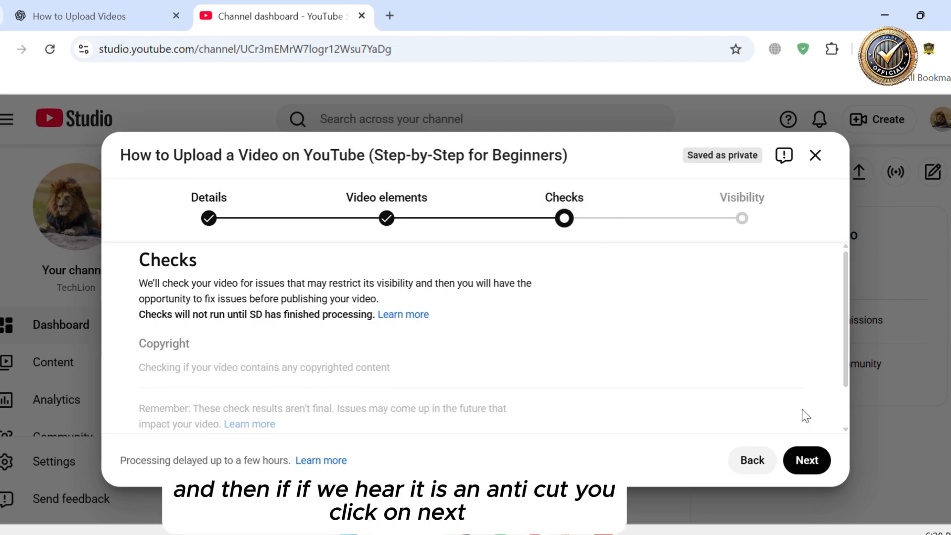
# Continue to the Visibility step and set the video's visibility to Public
pyautogui.click(798, 461)
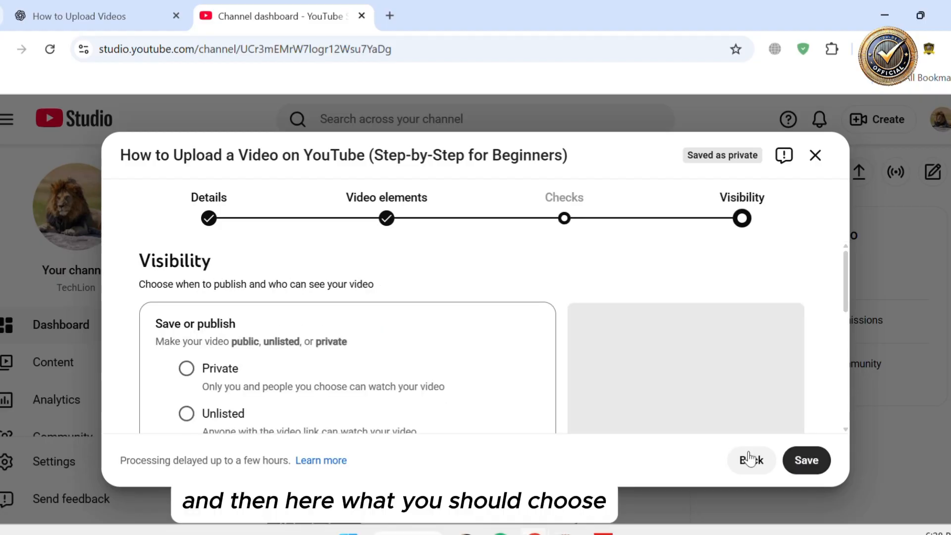
pyautogui.scroll(-2, 510, 382)
pyautogui.scroll(1, 410, 367)
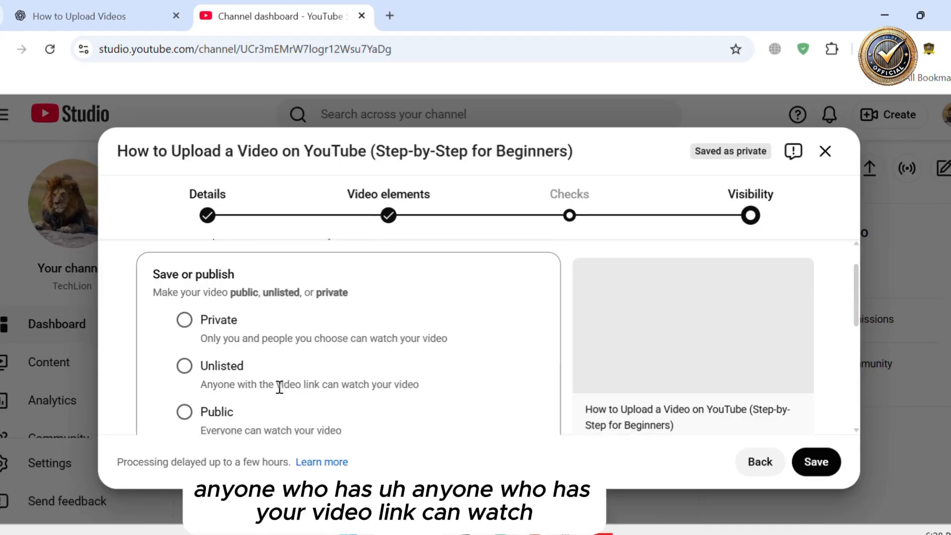
pyautogui.hscroll(-2, 278, 385)
pyautogui.scroll(2, 270, 381)
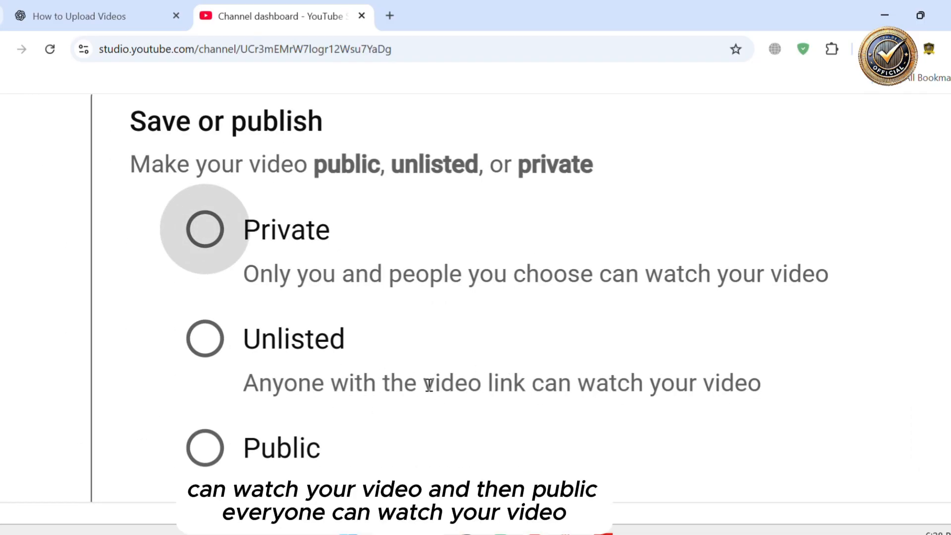
pyautogui.scroll(-1, 347, 386)
pyautogui.scroll(-2, 289, 388)
pyautogui.scroll(-2, 482, 367)
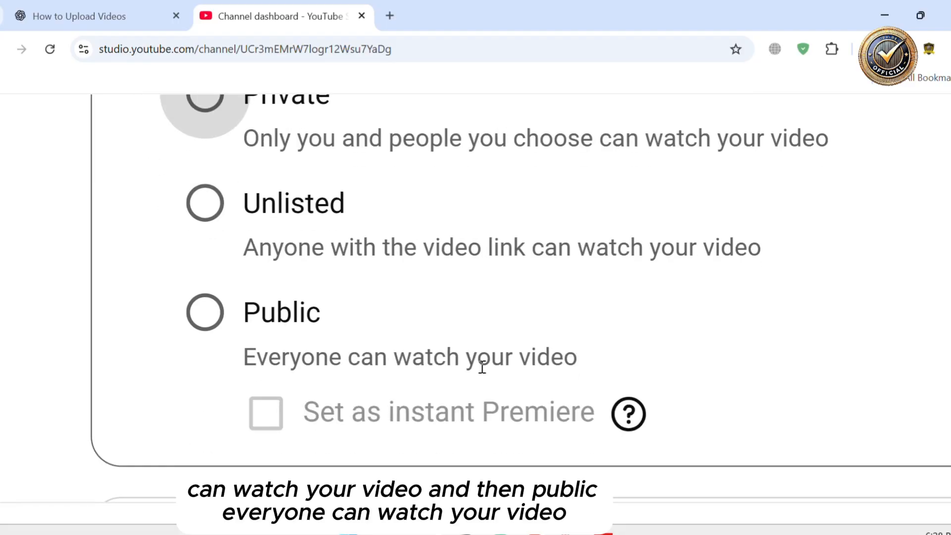
pyautogui.scroll(-1, 481, 367)
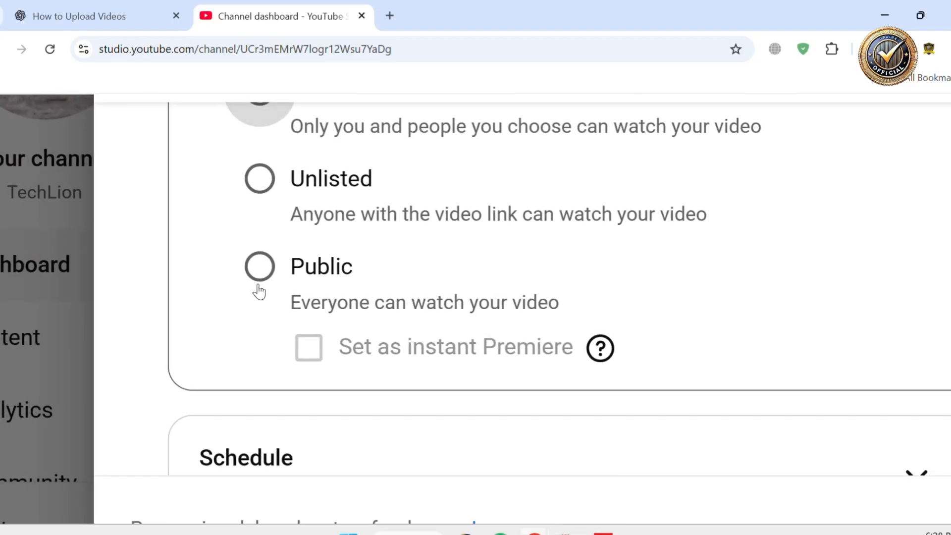
pyautogui.click(258, 286)
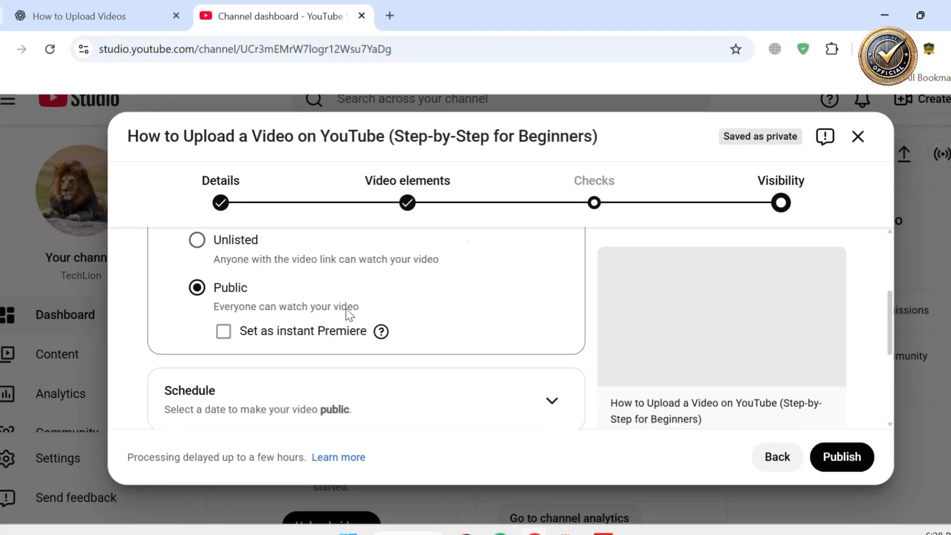
pyautogui.scroll(-2, 348, 312)
pyautogui.scroll(1, 347, 315)
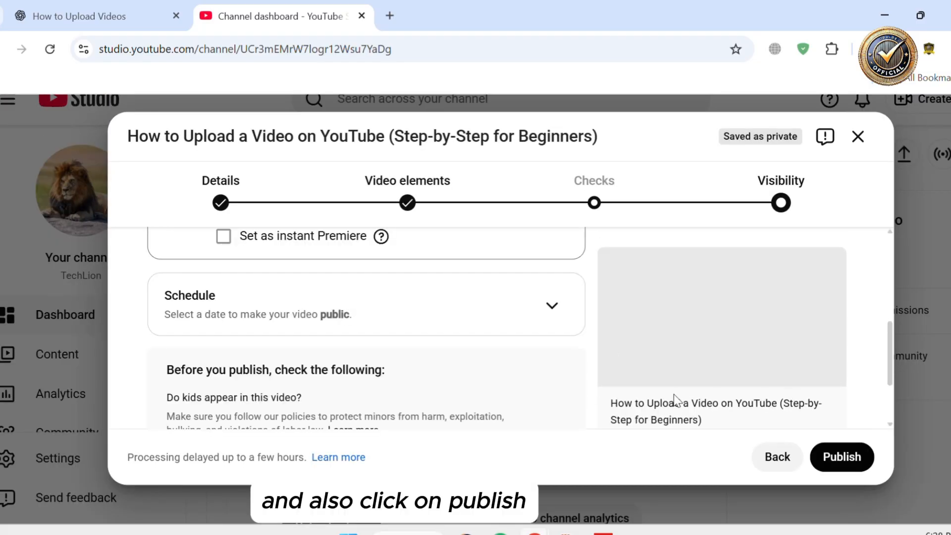
# Publish the video and close the processing dialog
pyautogui.click(842, 457)
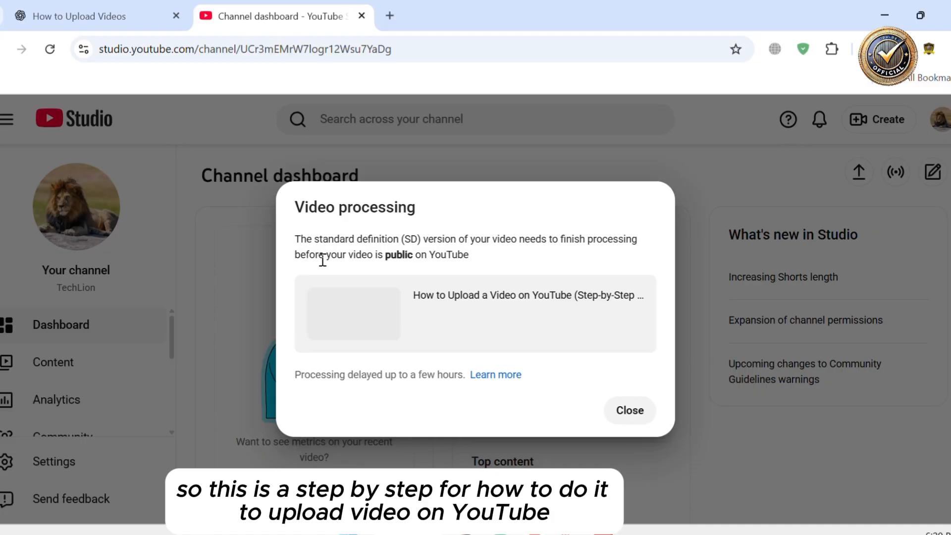
pyautogui.click(627, 415)
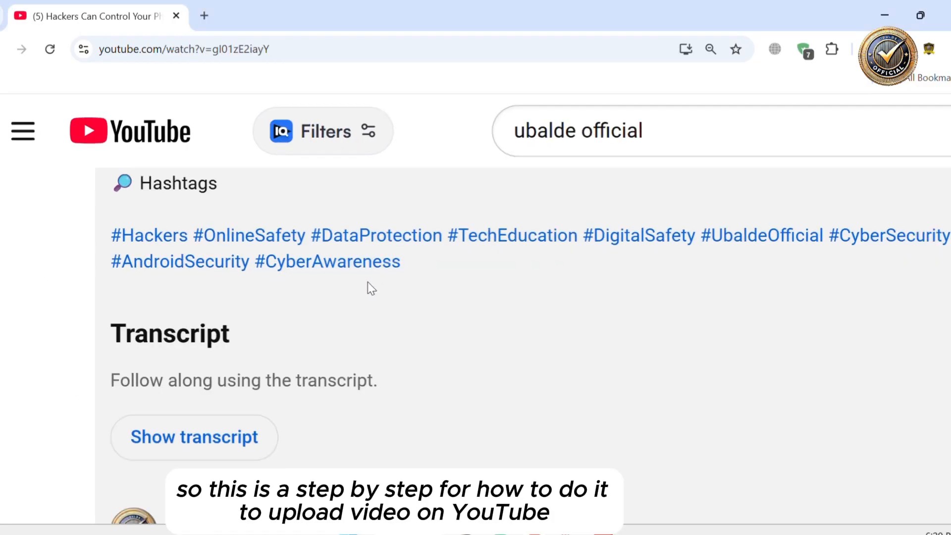
# Open the Ubalde Official channel page and look over its videos
pyautogui.scroll(5, 367, 281)
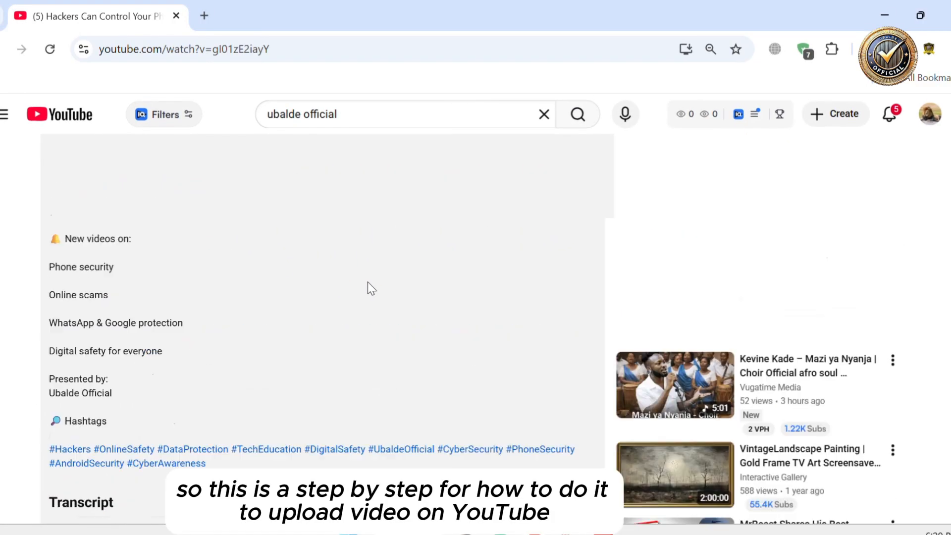
pyautogui.scroll(10, 368, 282)
pyautogui.click(1, 49)
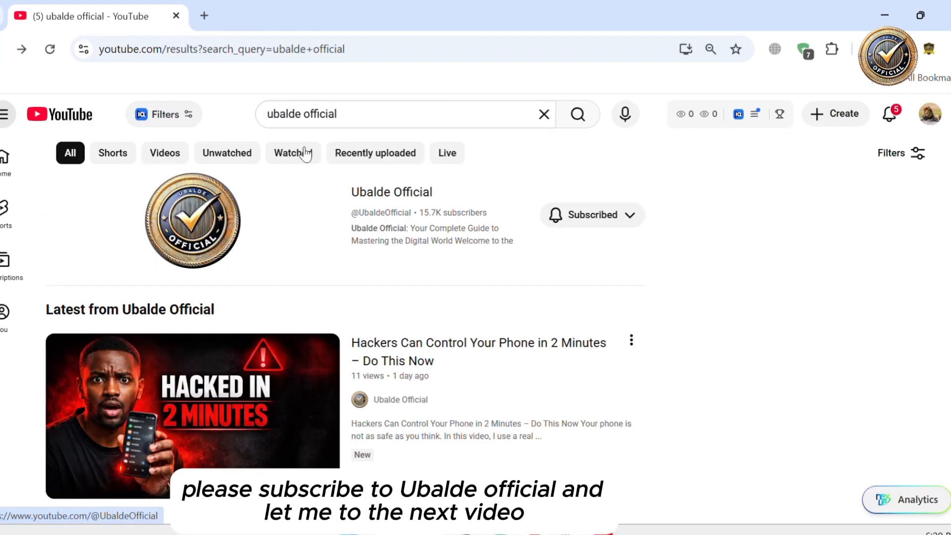
pyautogui.click(384, 200)
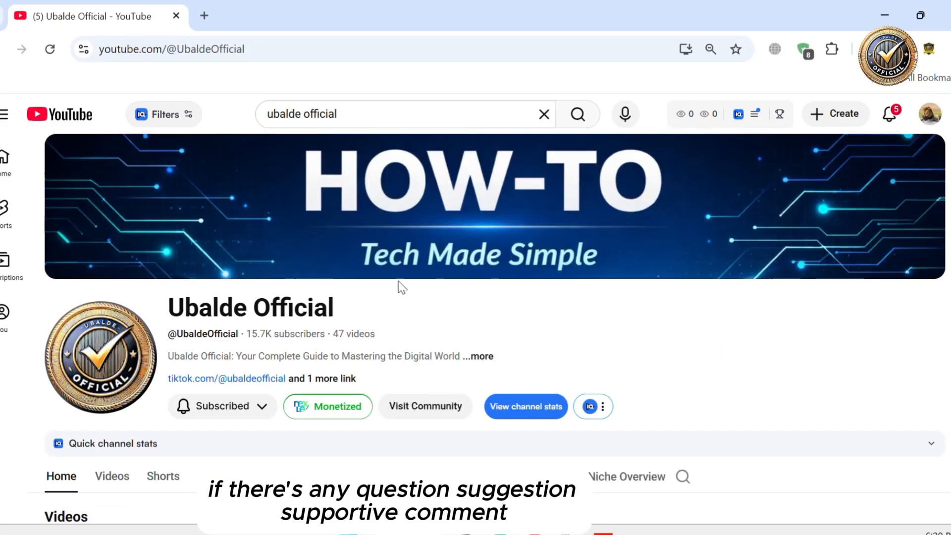
pyautogui.scroll(-2, 409, 332)
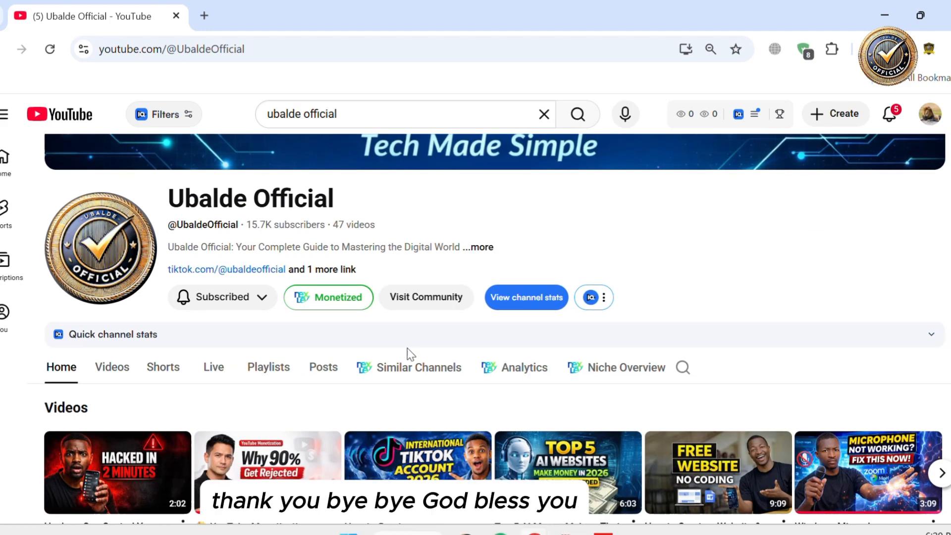
pyautogui.scroll(-1, 410, 353)
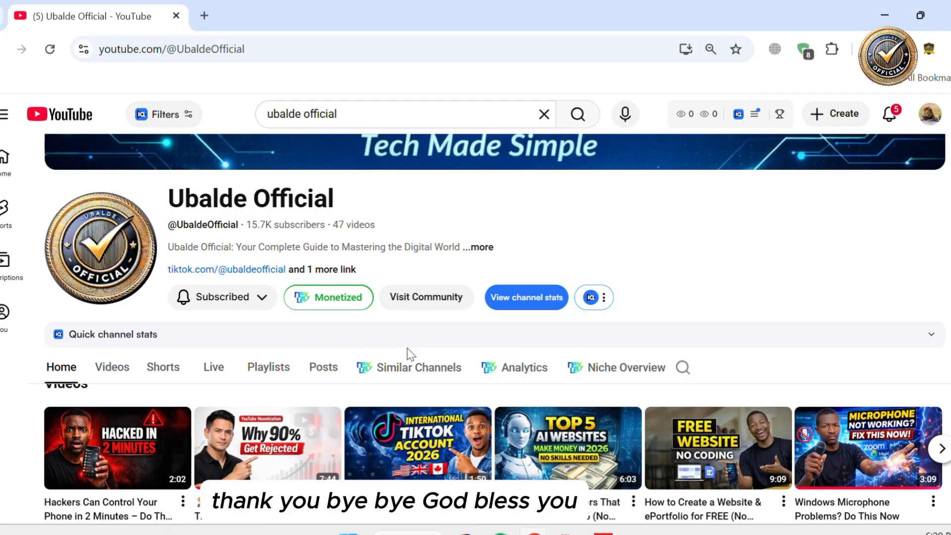